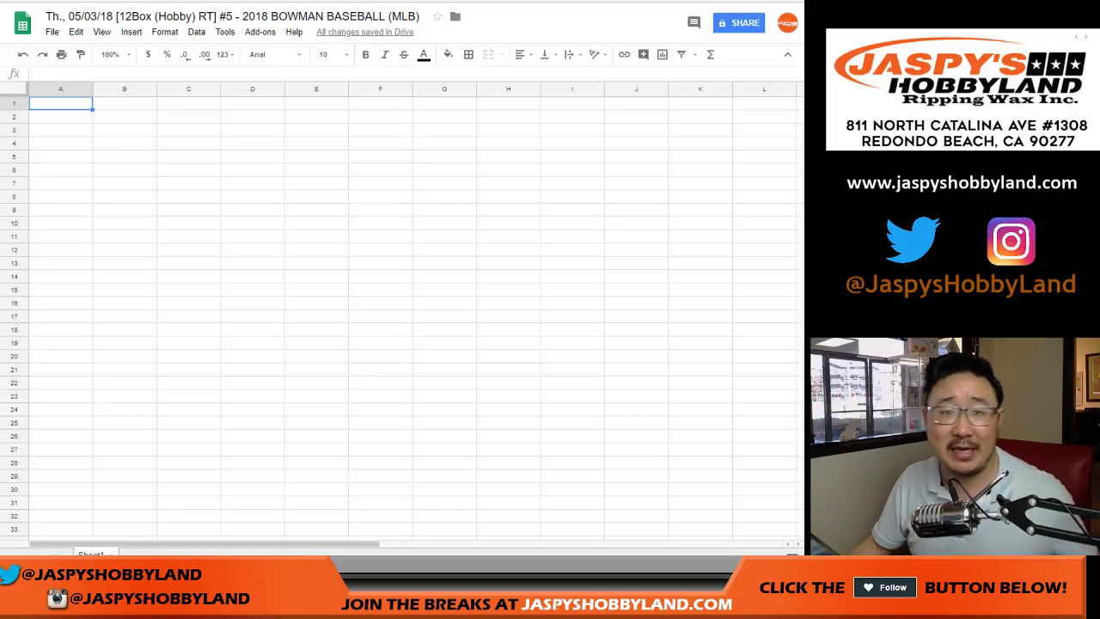
Review the participant list and the baseball team list entered in the two List Randomizer forms
key("ctrl+Tab")
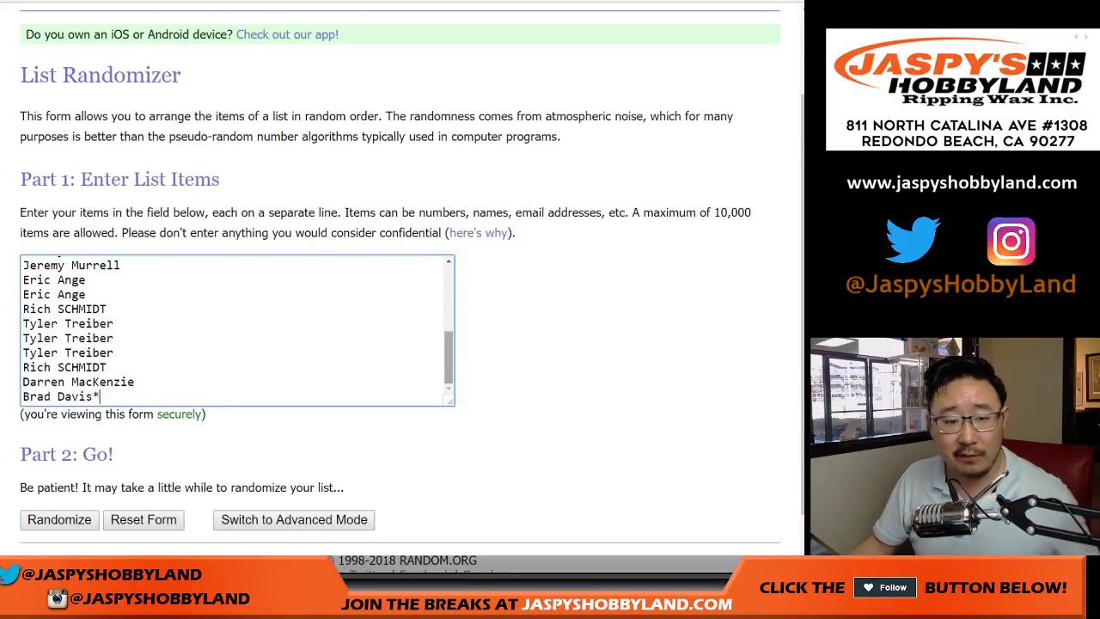
scroll(237, 330, "up", 5)
scroll(237, 330, "down", 5)
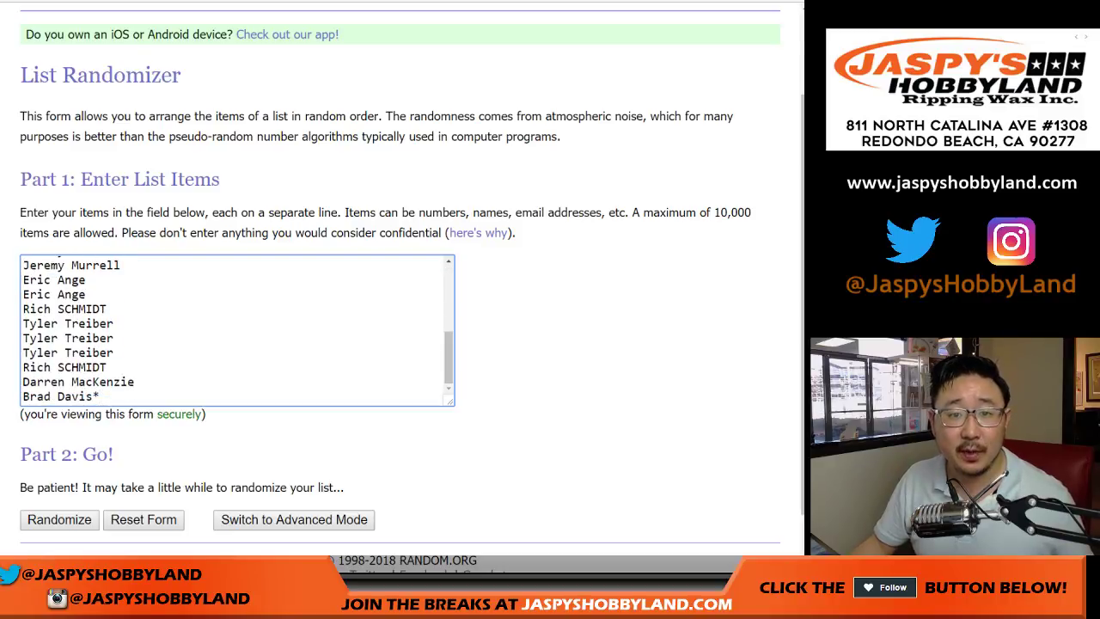
key("ctrl+Tab")
scroll(237, 440, "down", 4)
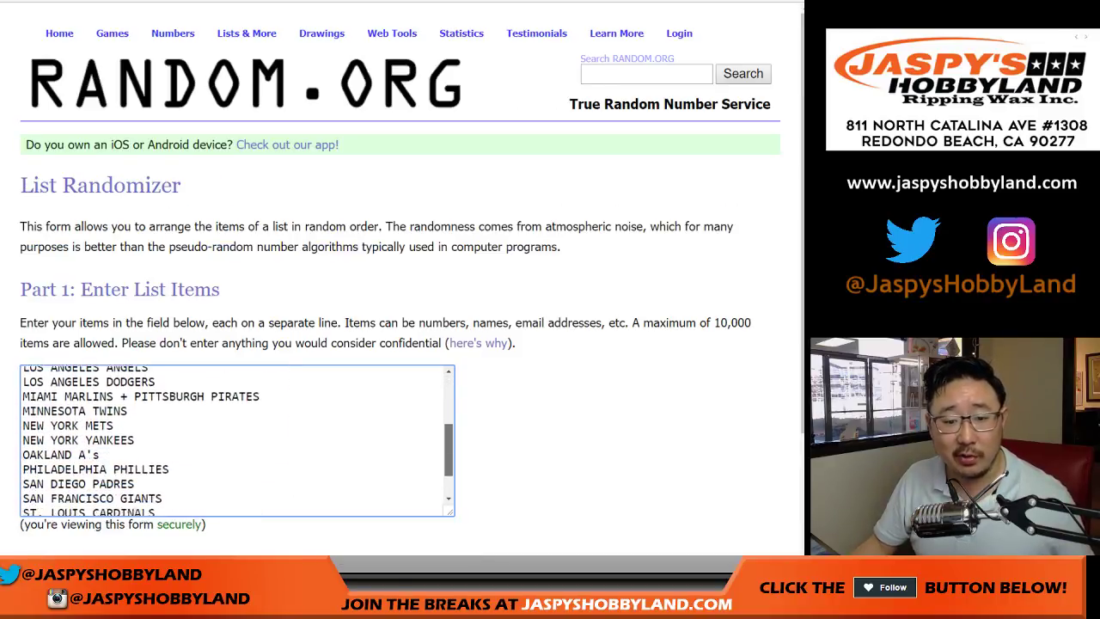
scroll(237, 440, "down", 2)
scroll(237, 440, "up", 5)
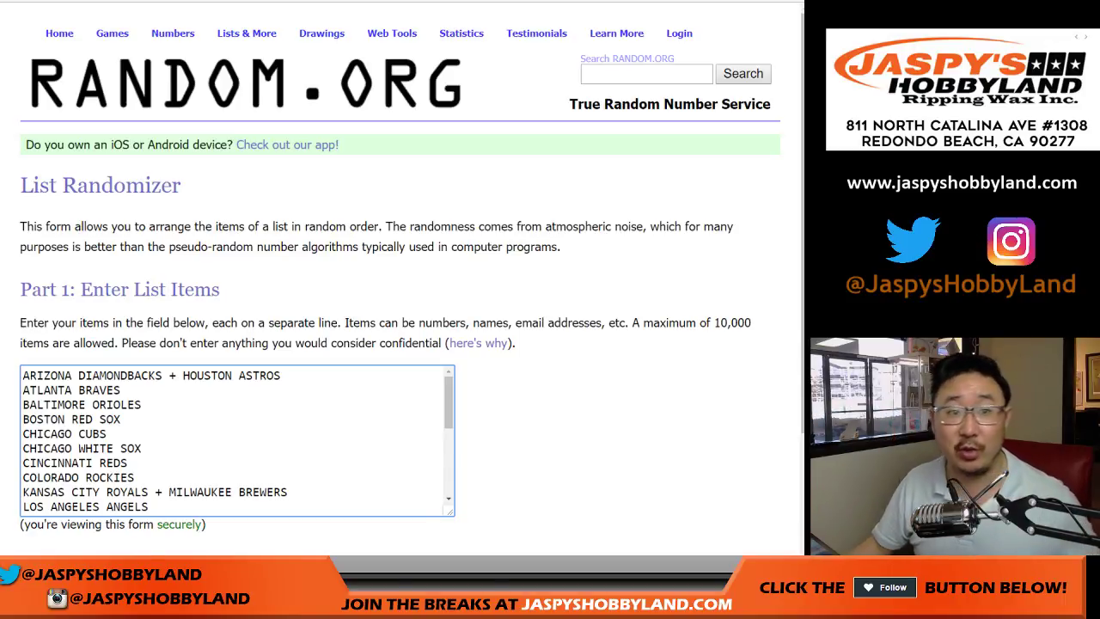
Roll two virtual dice in the Dice Roller and compare the roll with the participant list form
key("ctrl+Tab")
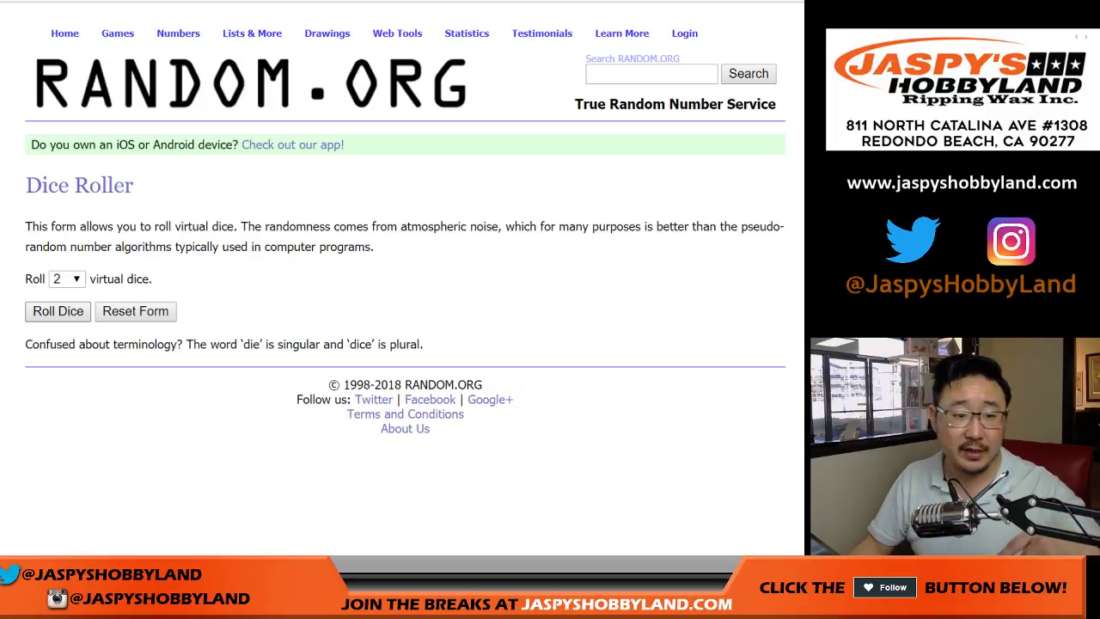
left_click(58, 312)
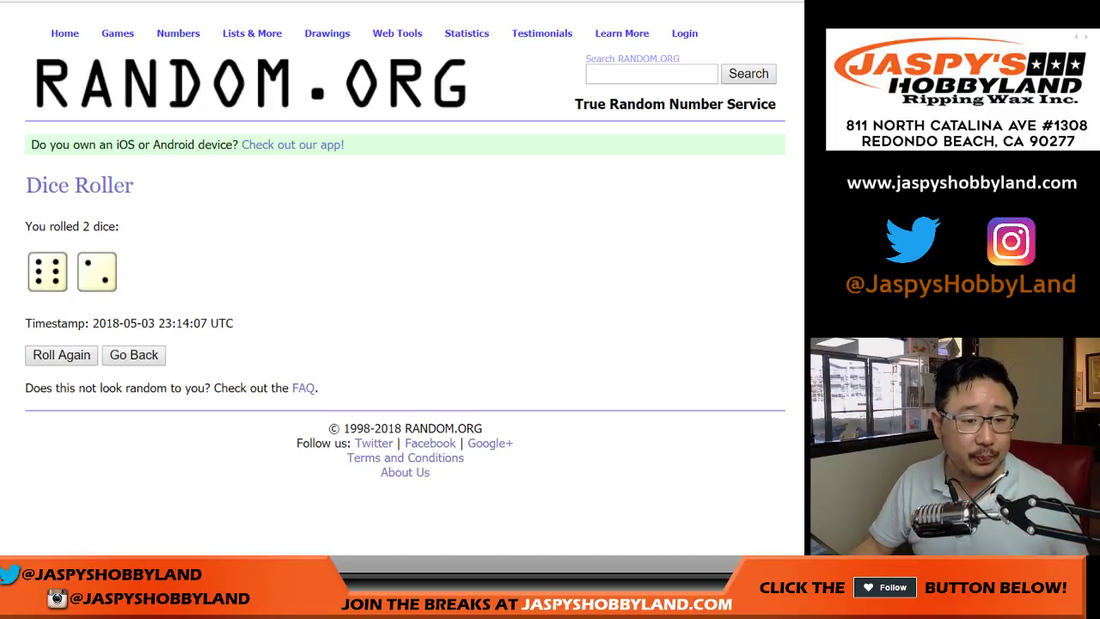
key("ctrl+shift+Tab")
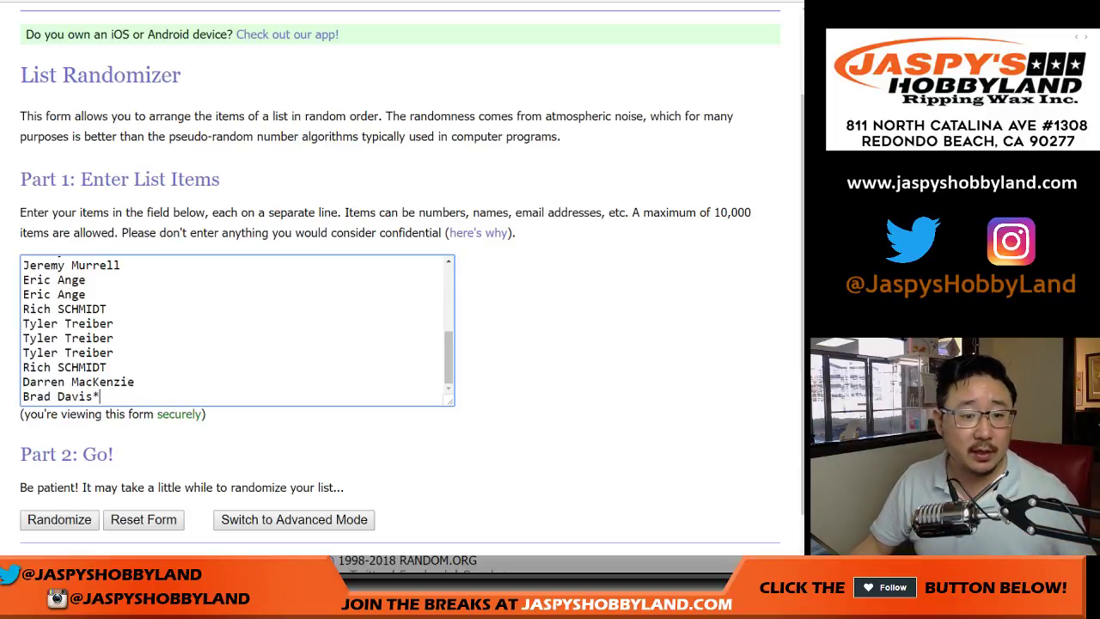
scroll(402, 284, "down", 1)
key("ctrl+Tab")
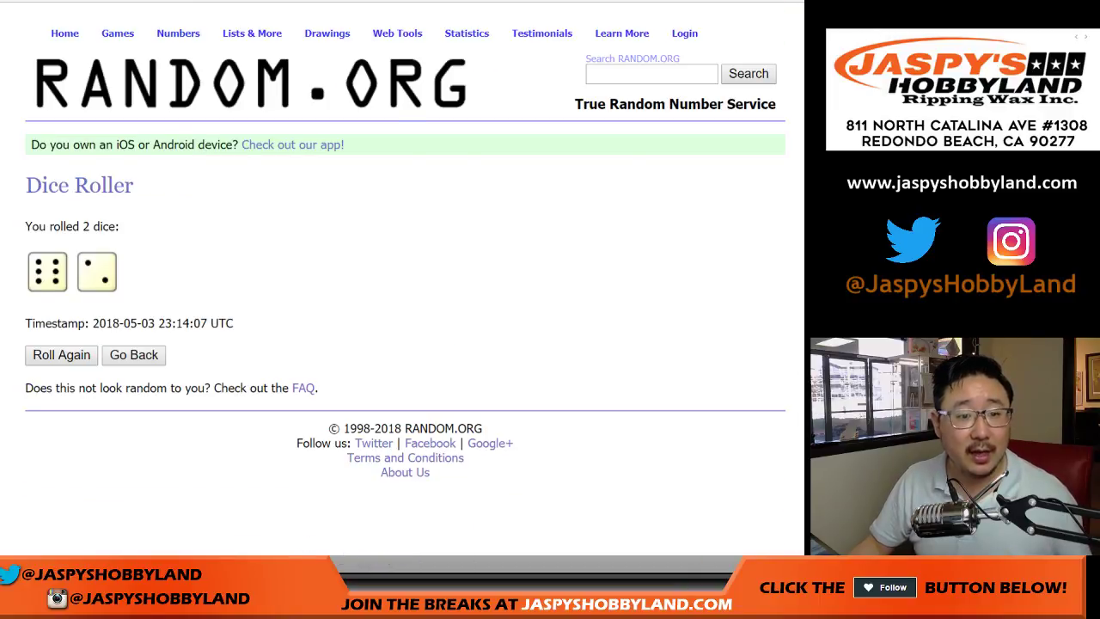
Randomize the participant list eight times in the List Randomizer
key("ctrl+shift+Tab")
left_click(59, 456)
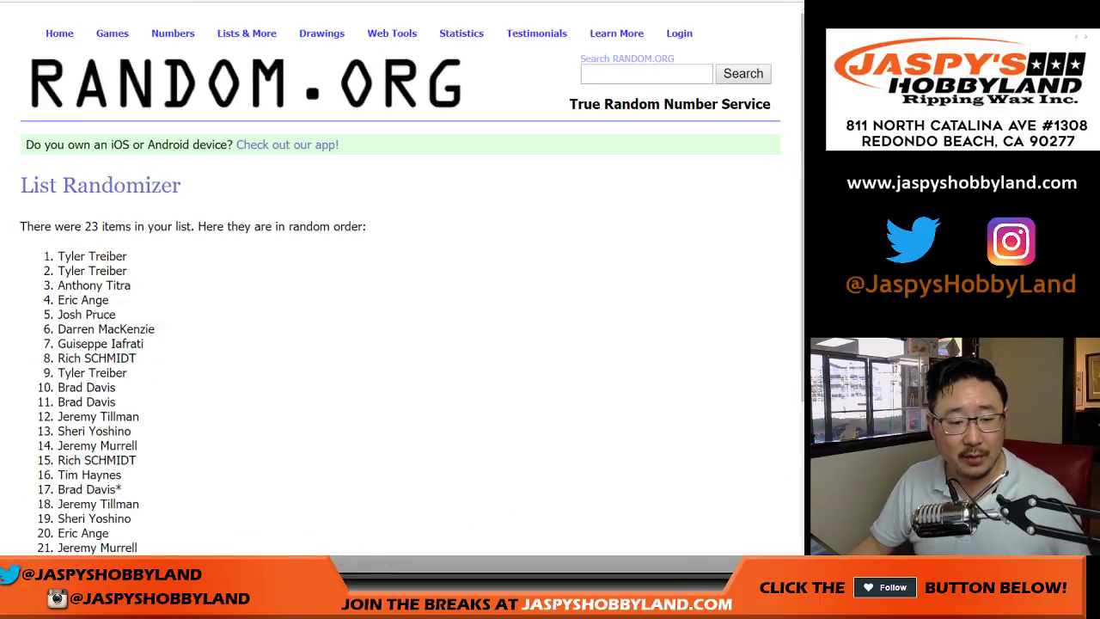
scroll(59, 456, "down", 3)
key("Return")
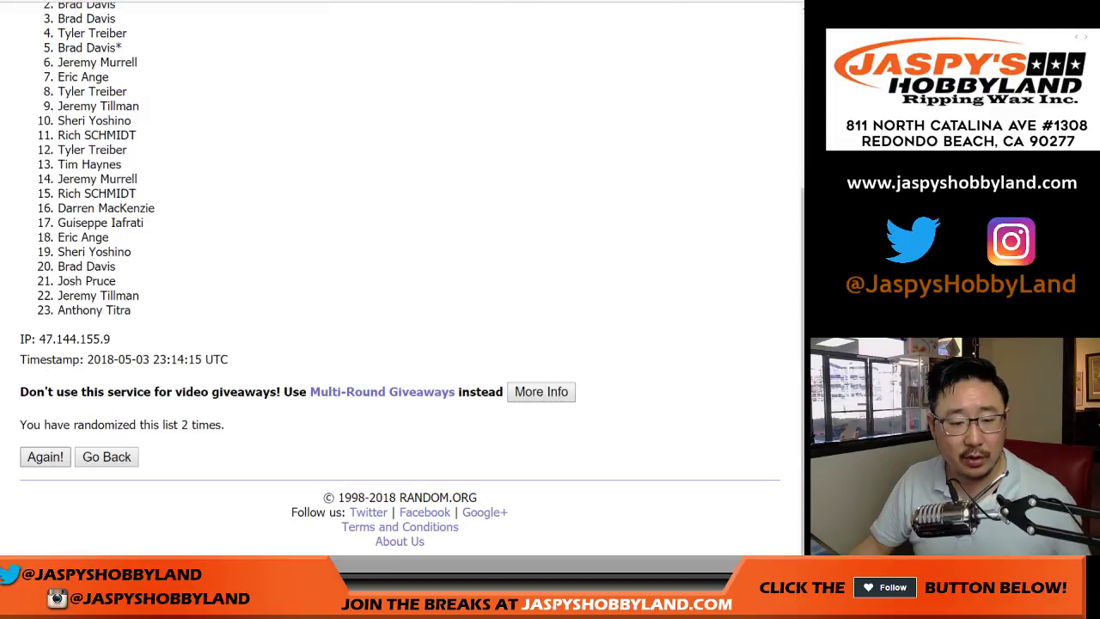
key("Return")
key("Return")
key("Return")
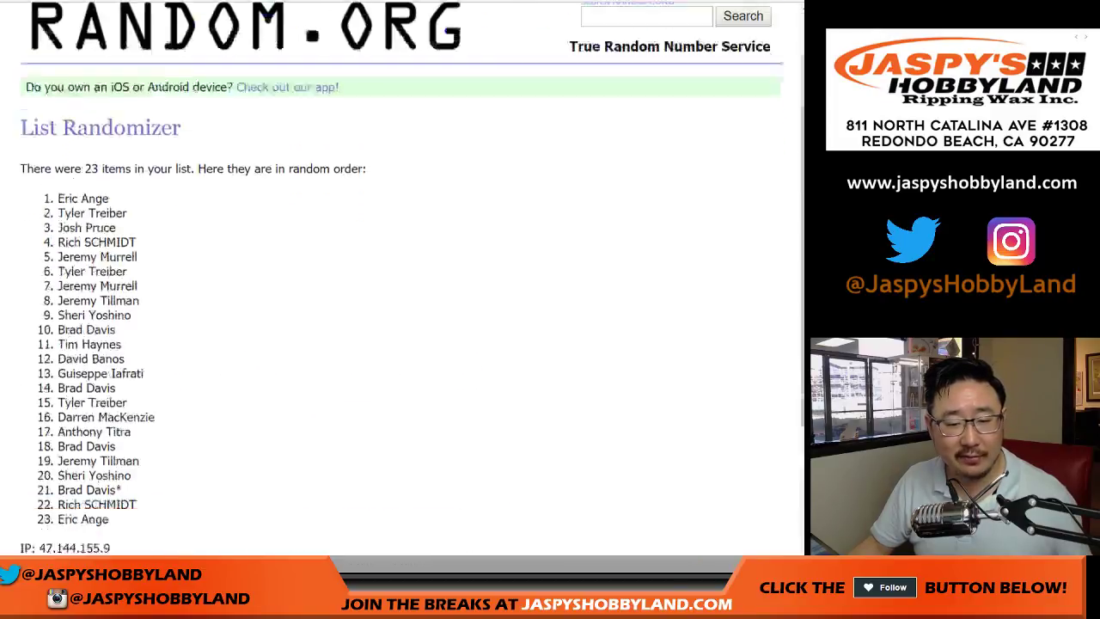
key("Return")
key("Return")
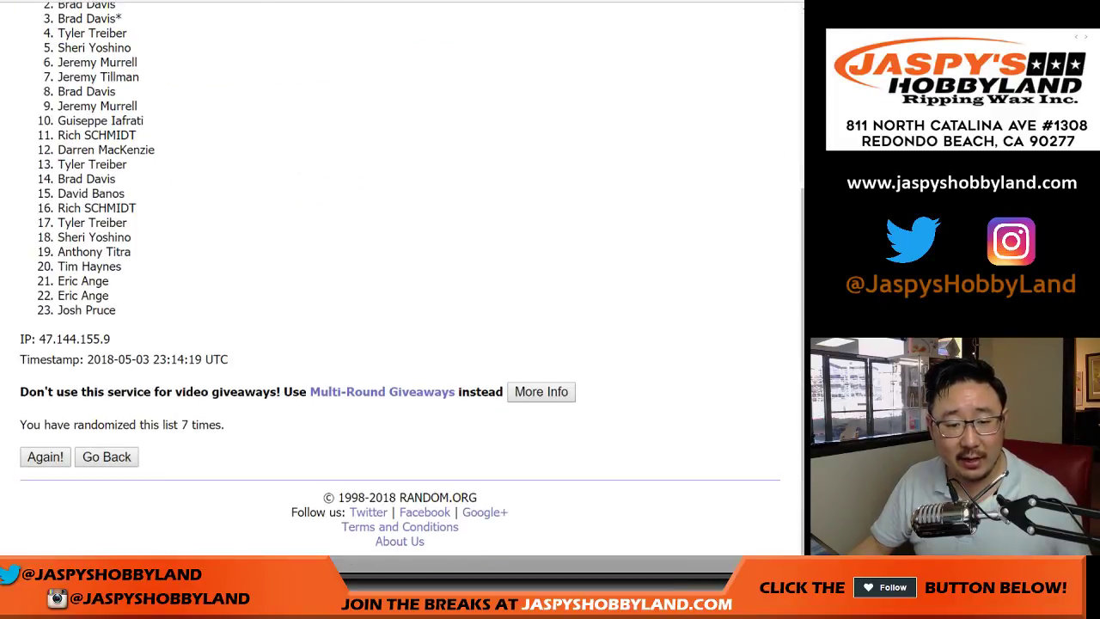
key("Return")
Copy all 23 randomized participant names and paste them into the Google Sheets spreadsheet starting at cell A1
scroll(400, 275, "up", 4)
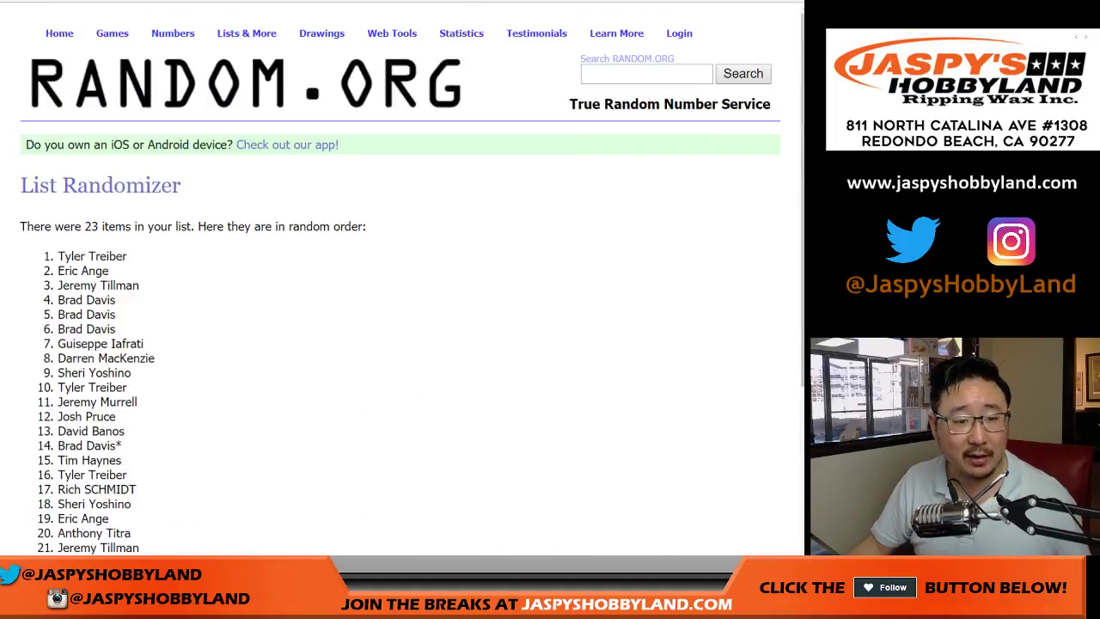
left_click_drag(59, 256, 223, 552)
left_click_drag(459, 527, 138, 310)
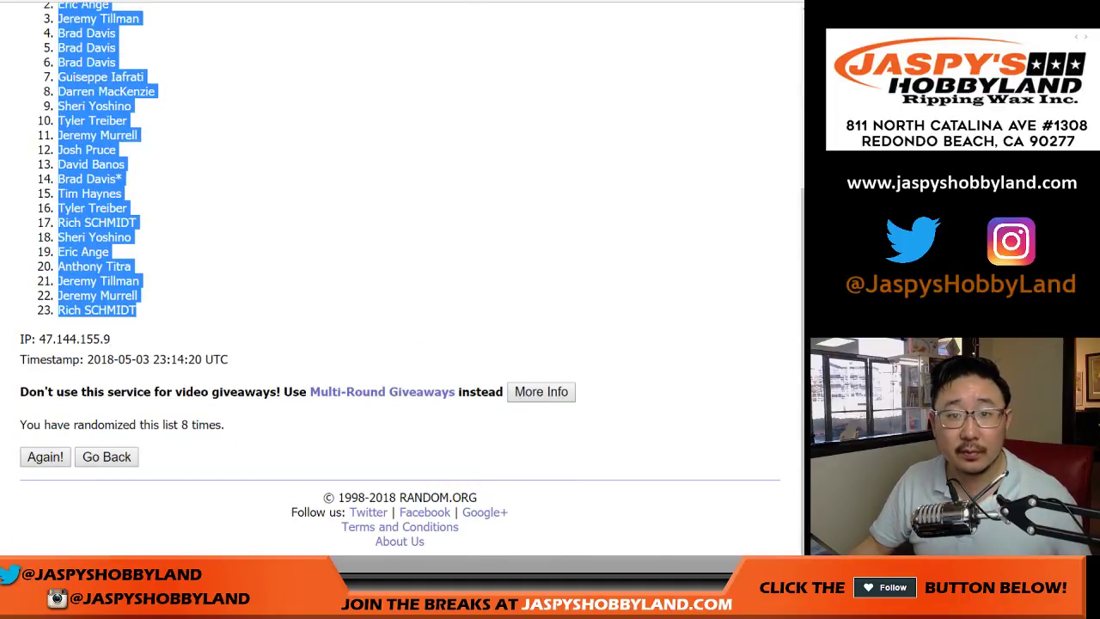
key("ctrl+Tab")
right_click(81, 102)
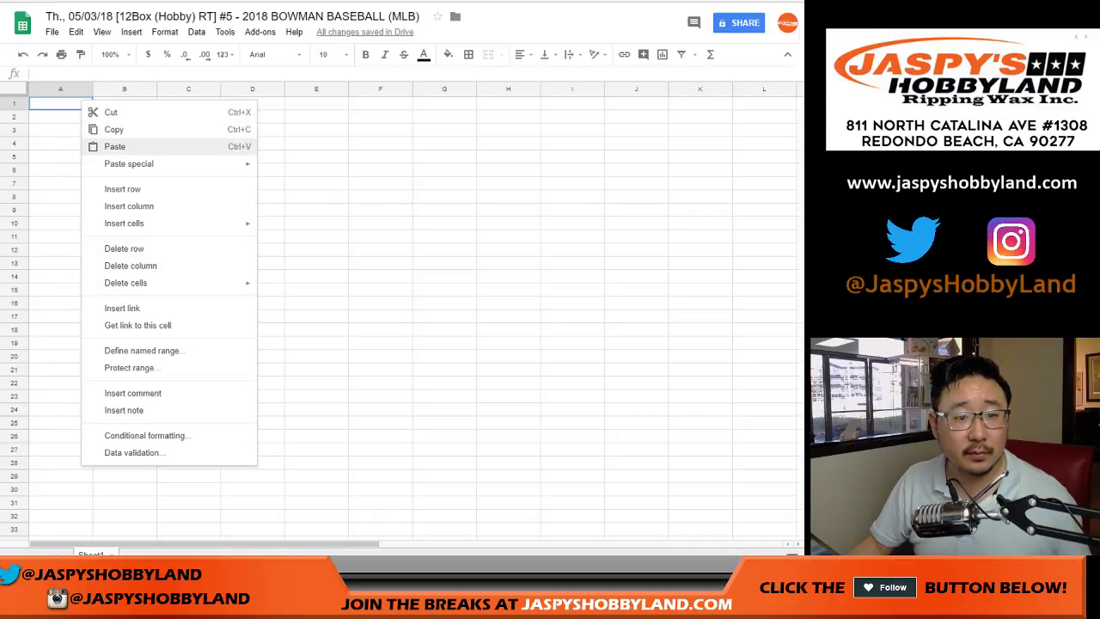
left_click(111, 145)
Return to the List Randomizer form holding the baseball teams and randomize that list eight times
key("ctrl+shift+Tab")
key("ctrl+shift+Tab")
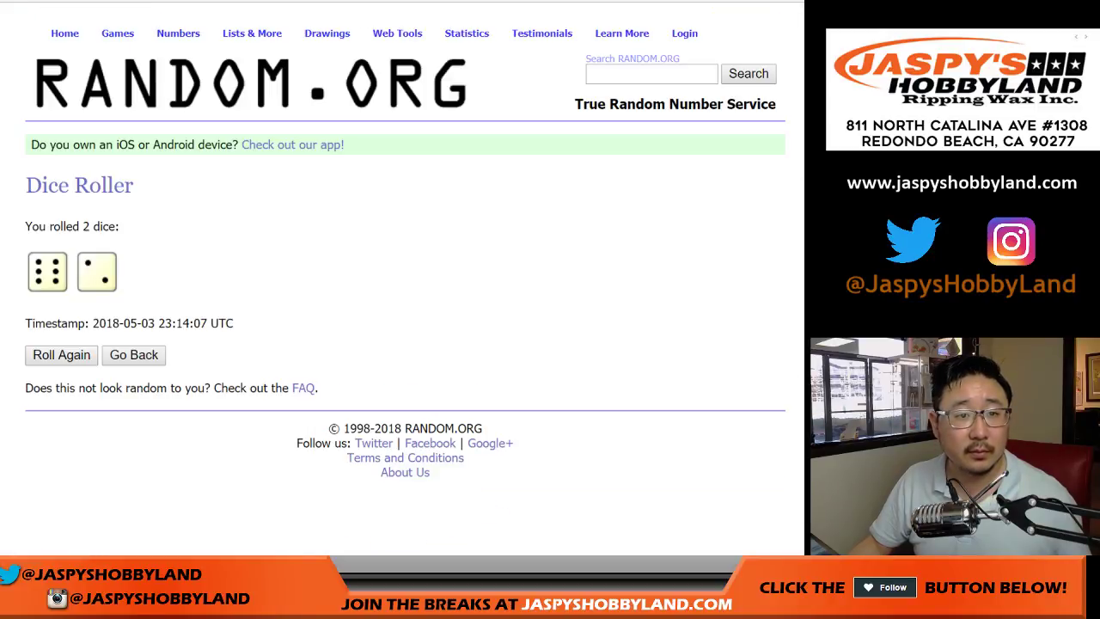
key("ctrl+shift+Tab")
scroll(400, 344, "down", 1)
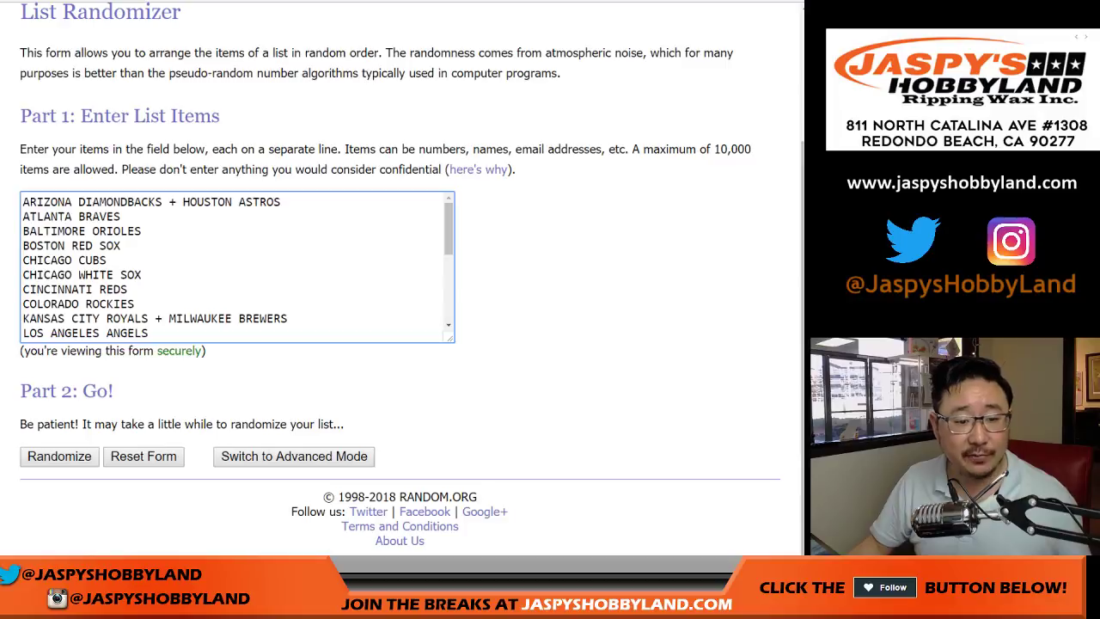
left_click(51, 457)
scroll(52, 457, "down", 4)
left_click(47, 457)
scroll(46, 456, "down", 2)
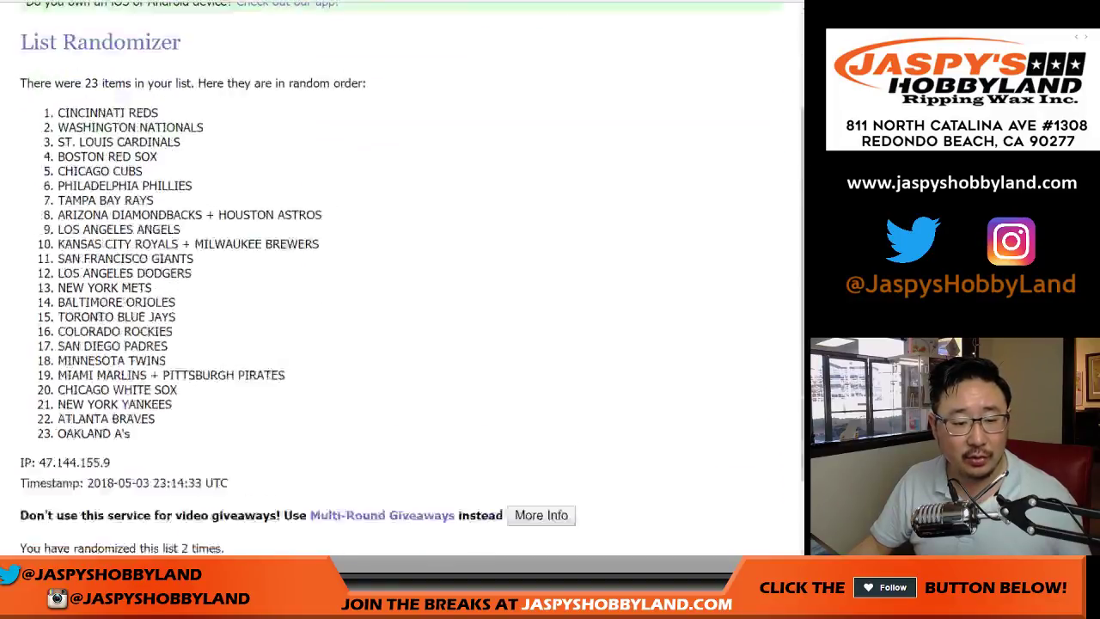
scroll(47, 456, "down", 2)
left_click(46, 456)
scroll(47, 456, "down", 3)
left_click(46, 456)
scroll(47, 457, "down", 3)
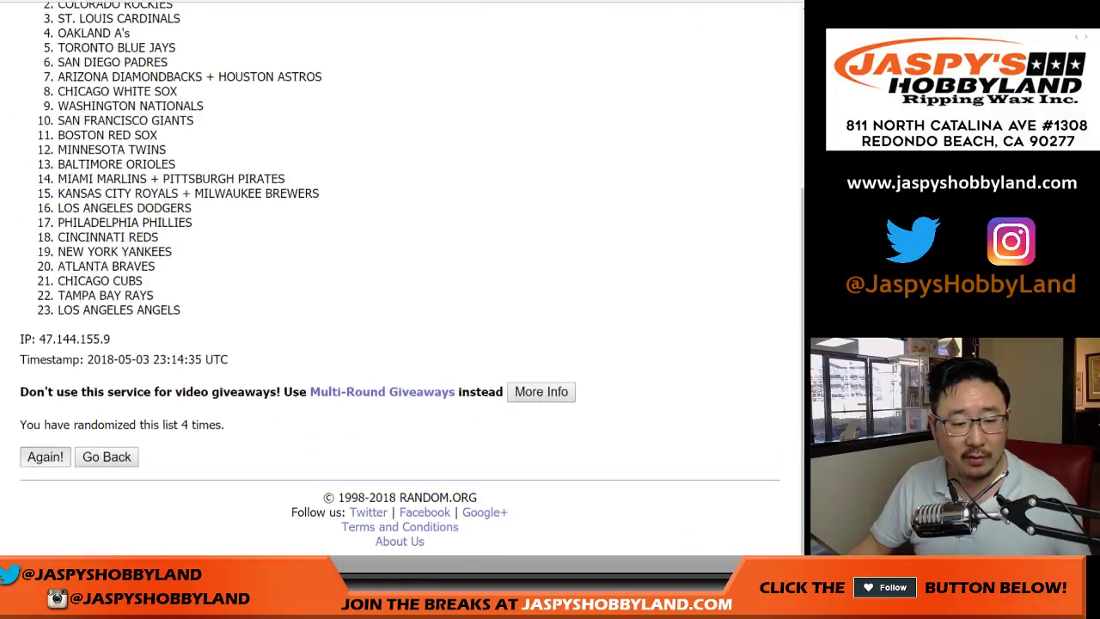
left_click(44, 457)
scroll(399, 344, "down", 5)
left_click(45, 456)
scroll(400, 344, "down", 3)
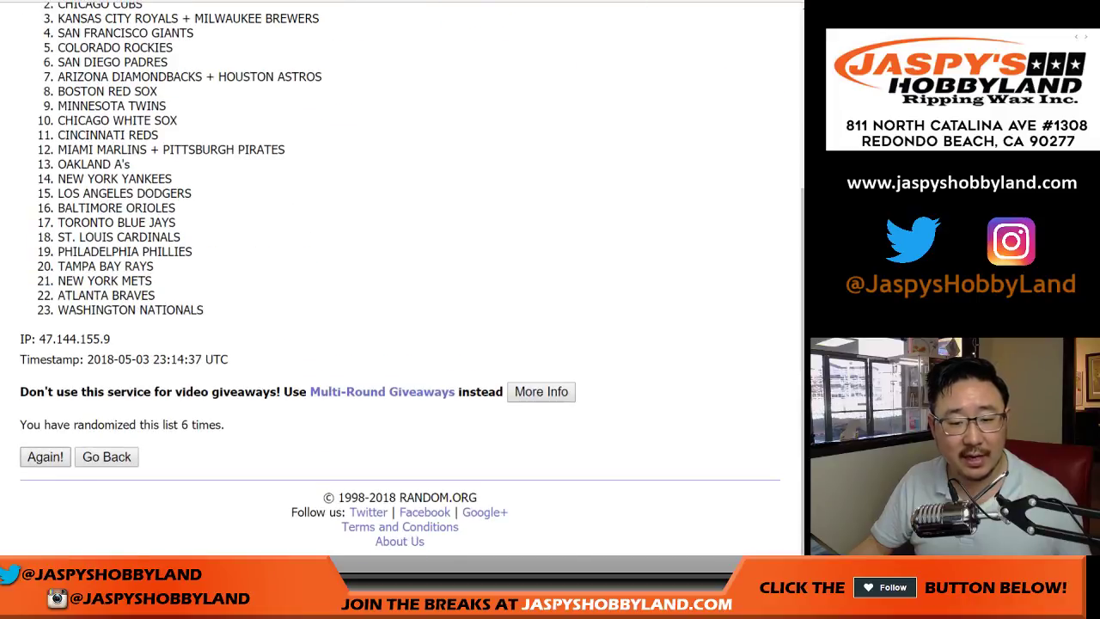
left_click(45, 457)
left_click(45, 457)
scroll(399, 344, "down", 5)
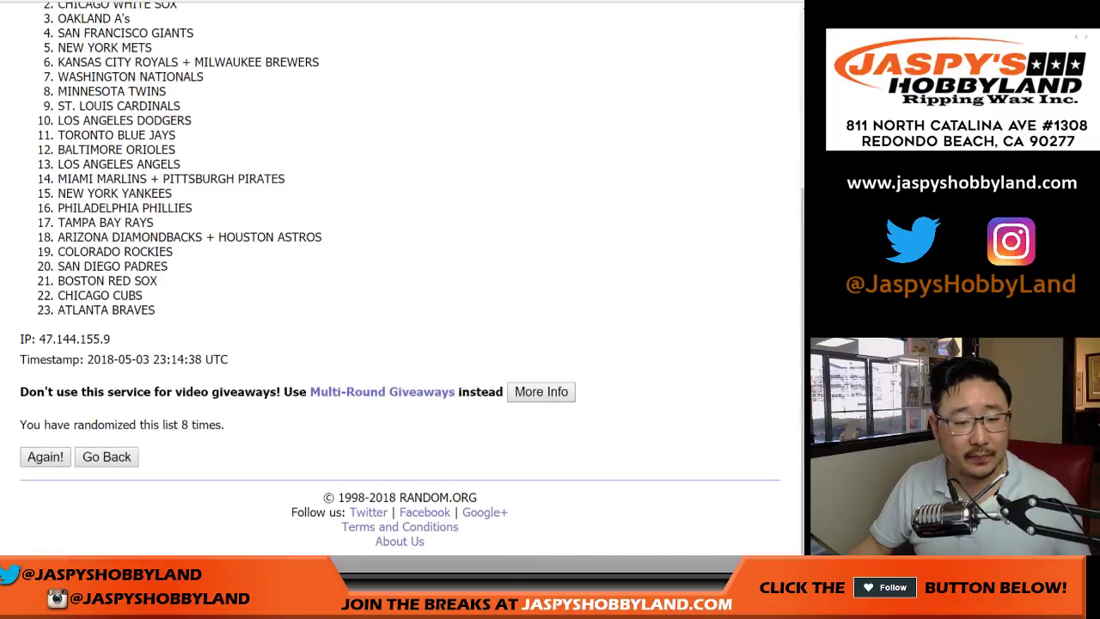
Copy the 23 randomized team entries and paste them into the spreadsheet beside the participants, starting at cell B1
scroll(400, 284, "up", 1)
left_click_drag(57, 53, 155, 373)
key("ctrl+c")
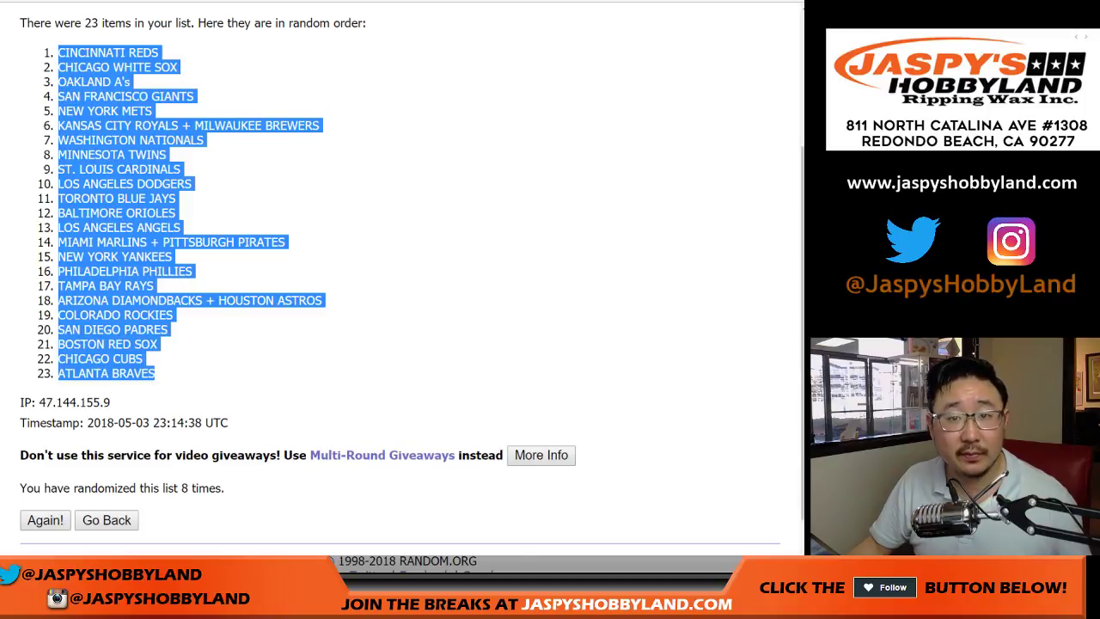
key("ctrl+Tab")
left_click(129, 104)
right_click(130, 105)
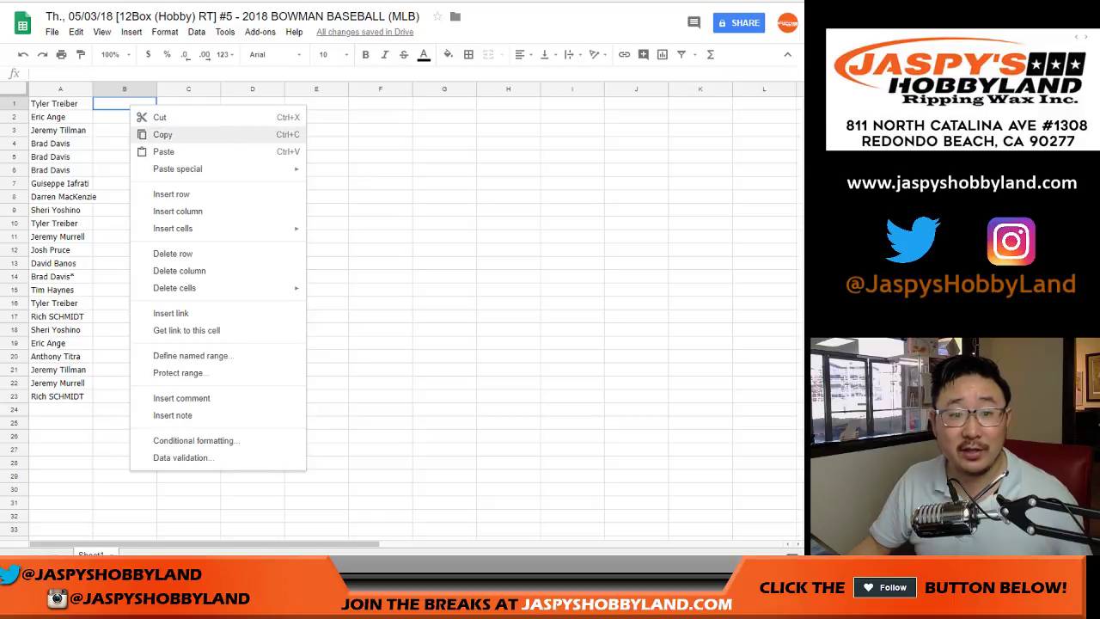
left_click(163, 151)
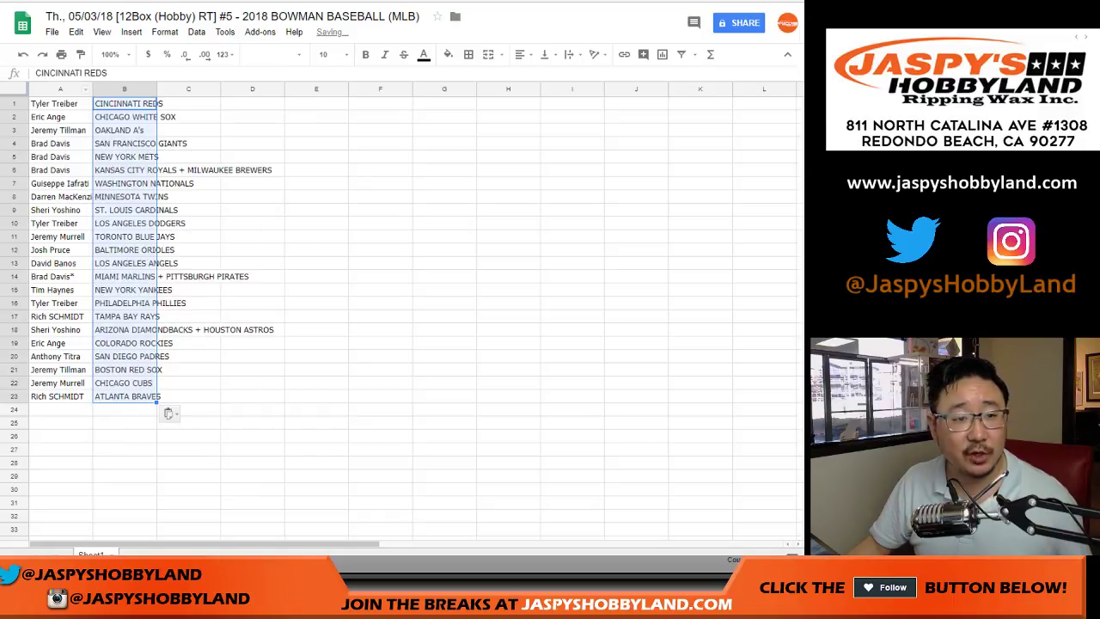
Format the whole sheet in Helvetica Neue at size 14 and fit the column widths to their contents
key("ctrl+a")
left_click(273, 54)
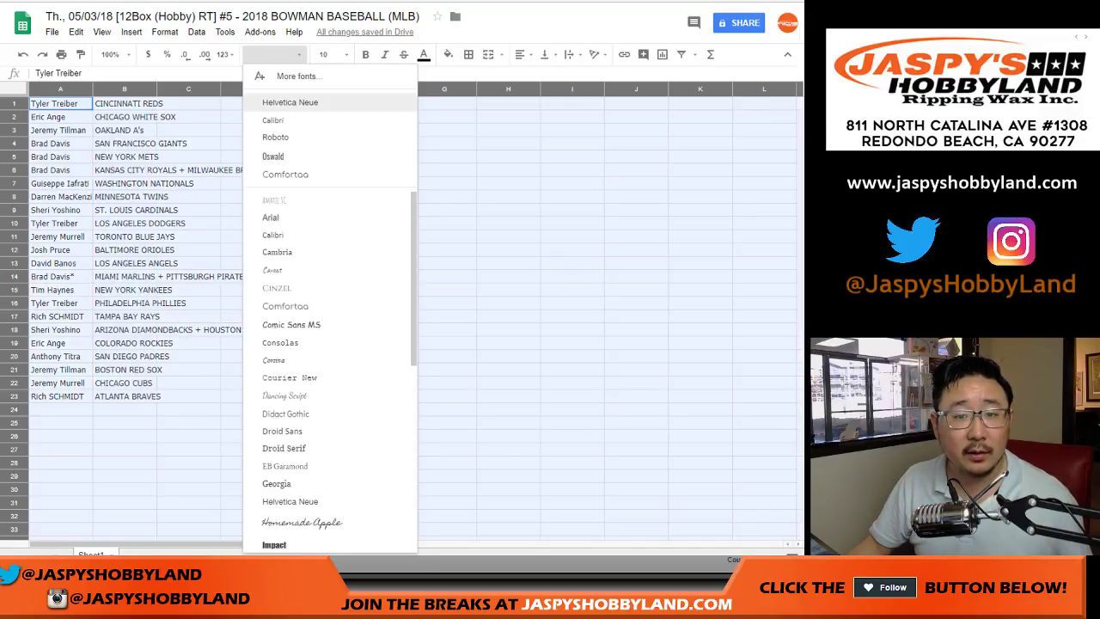
left_click(290, 102)
left_click(326, 54)
left_click(335, 196)
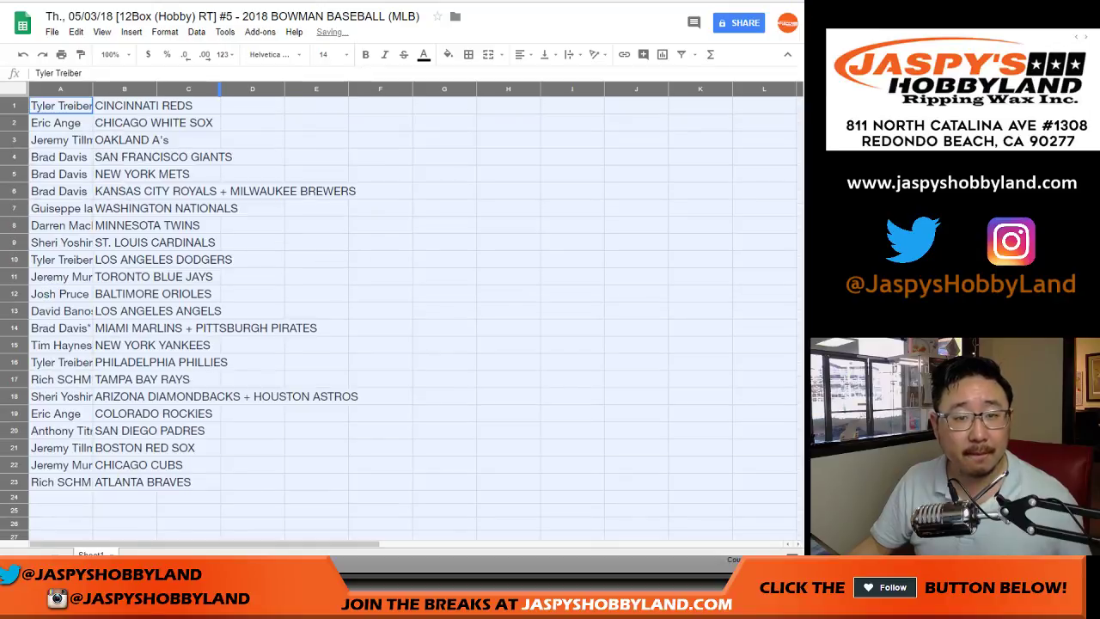
double_click(220, 88)
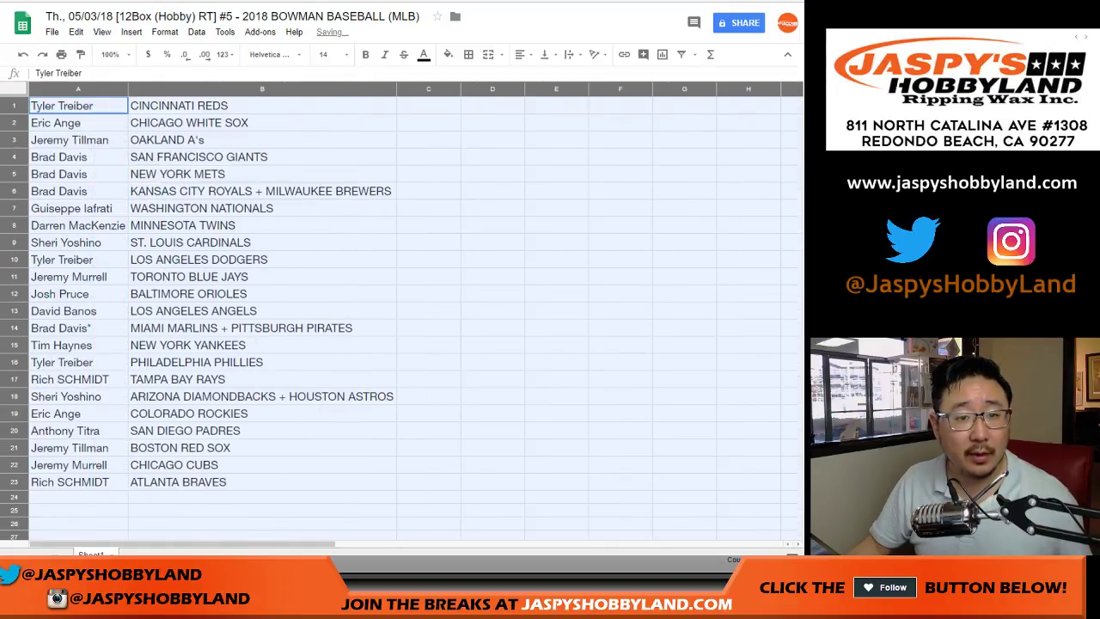
Go through rows 1 to 23 in order, reading each participant's assigned team
left_click(14, 106)
left_click(14, 122)
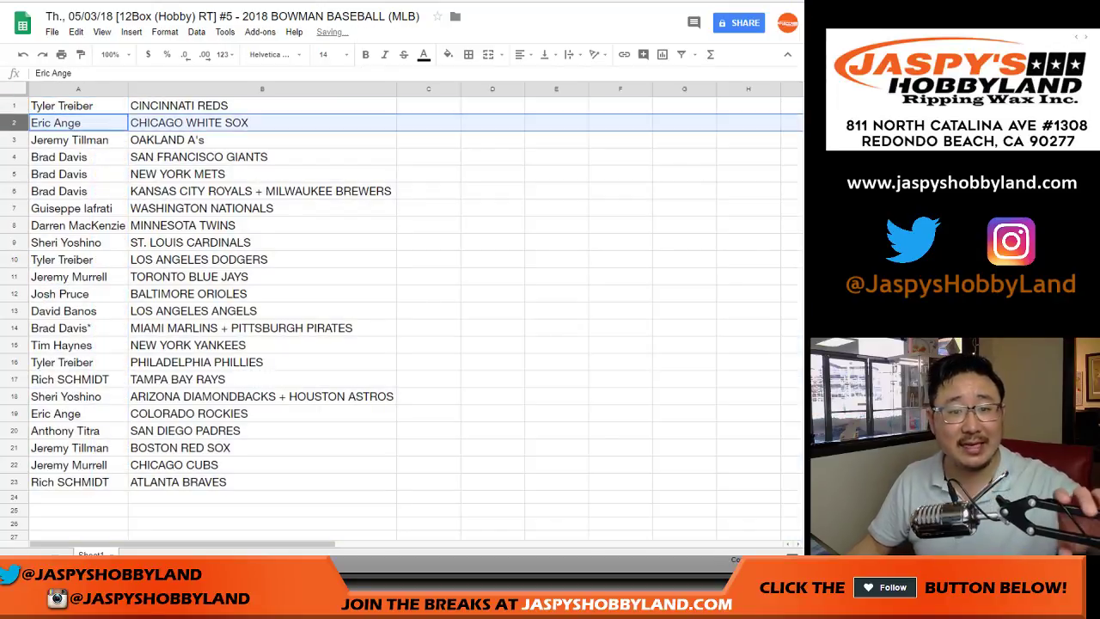
left_click(14, 139)
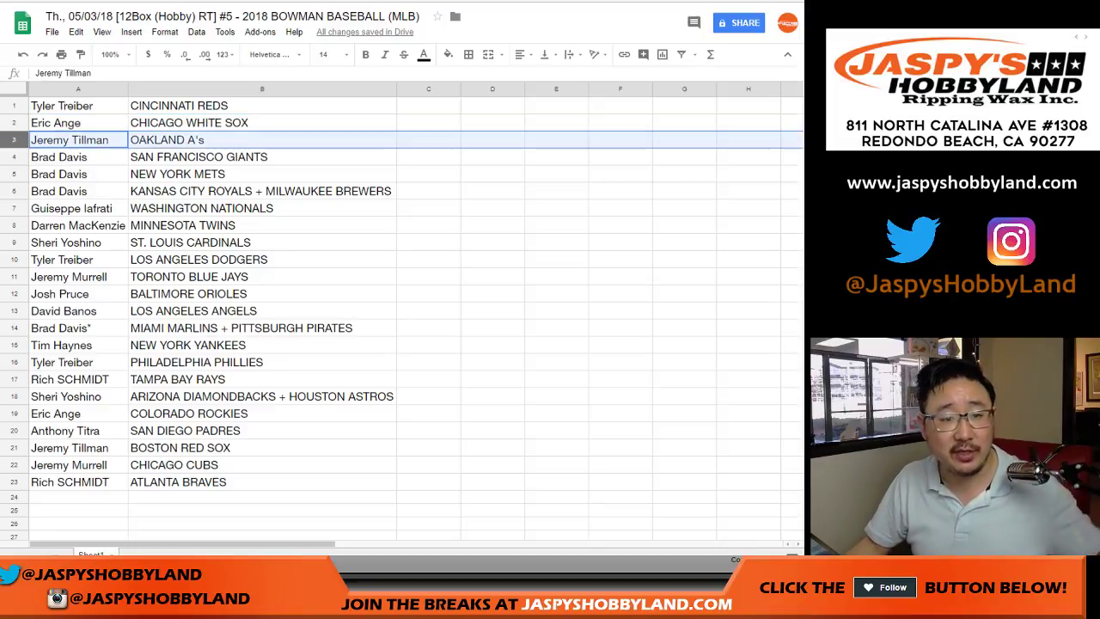
left_click_drag(14, 156, 13, 191)
left_click(13, 208)
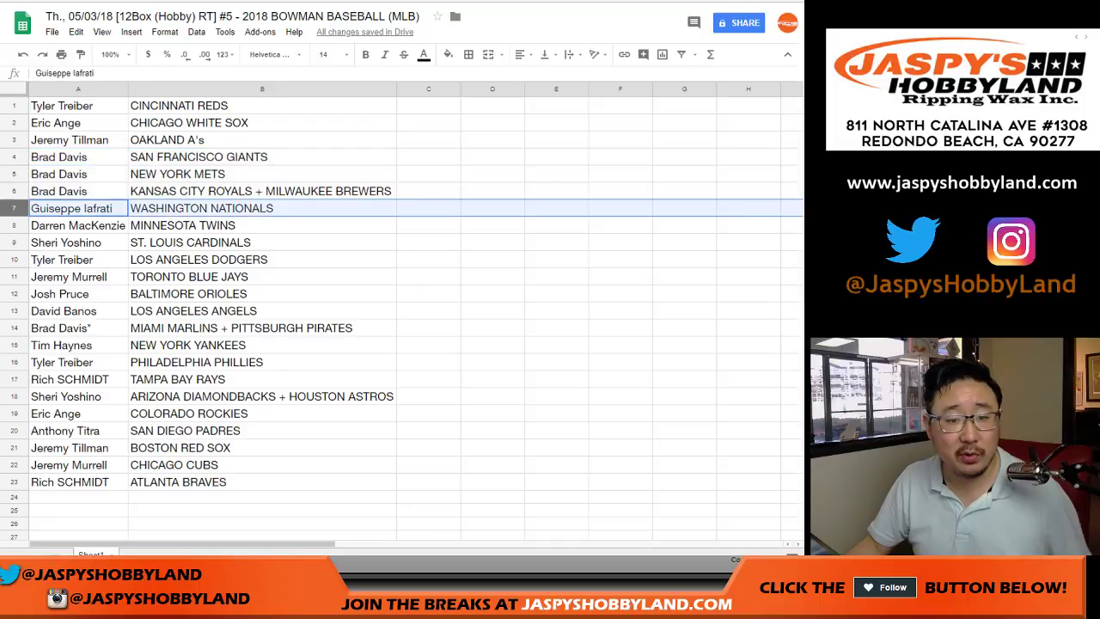
left_click(14, 225)
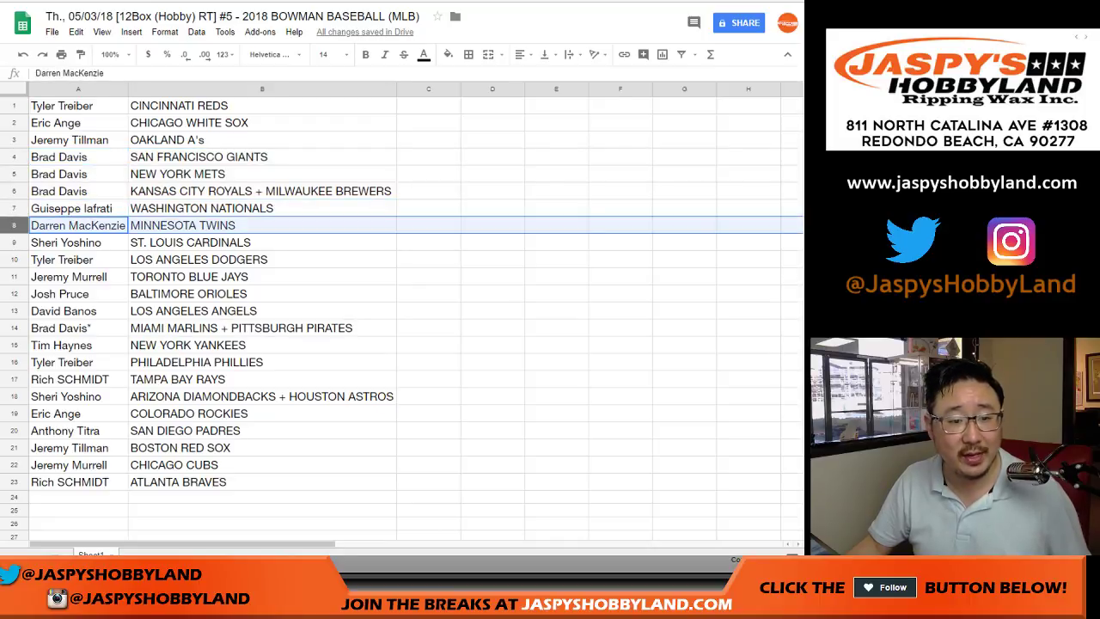
left_click(14, 243)
left_click(14, 260)
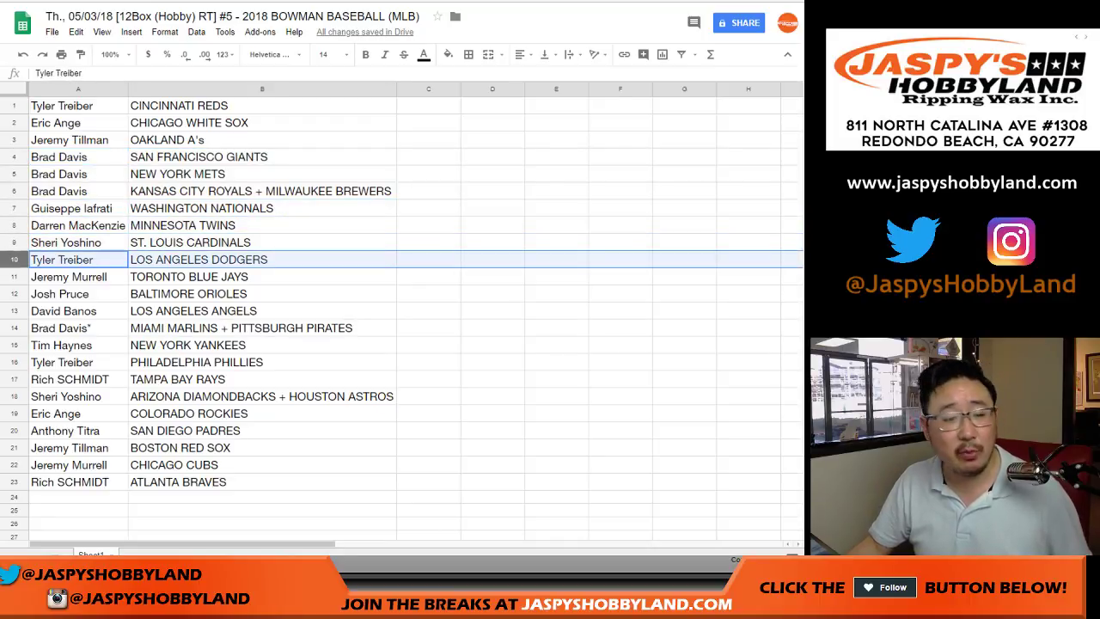
left_click(13, 276)
left_click(14, 294)
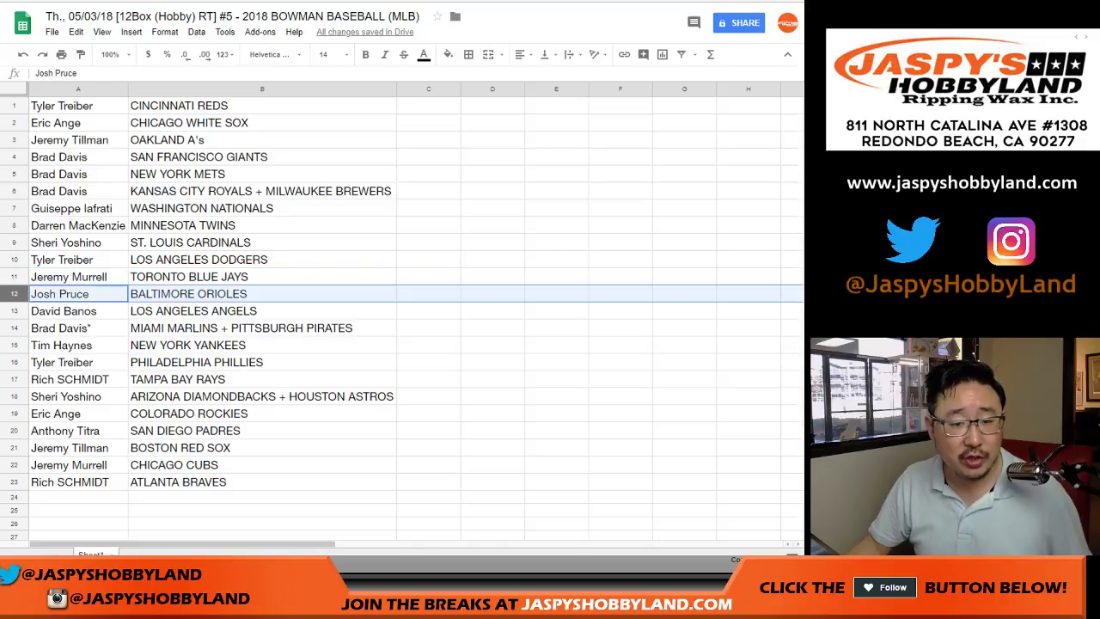
left_click(14, 311)
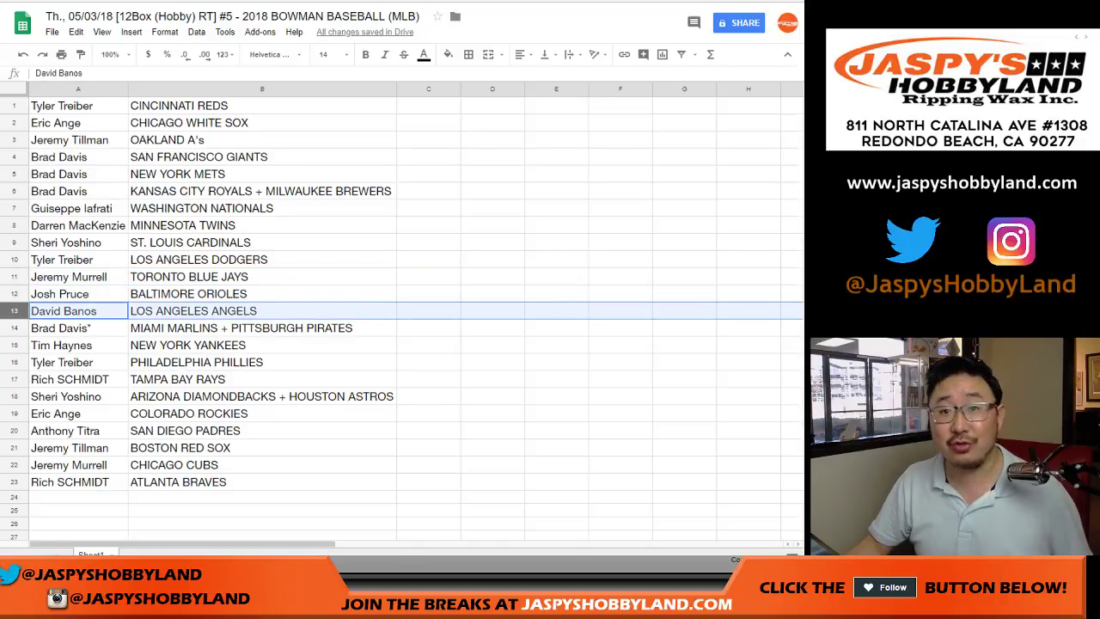
left_click(14, 329)
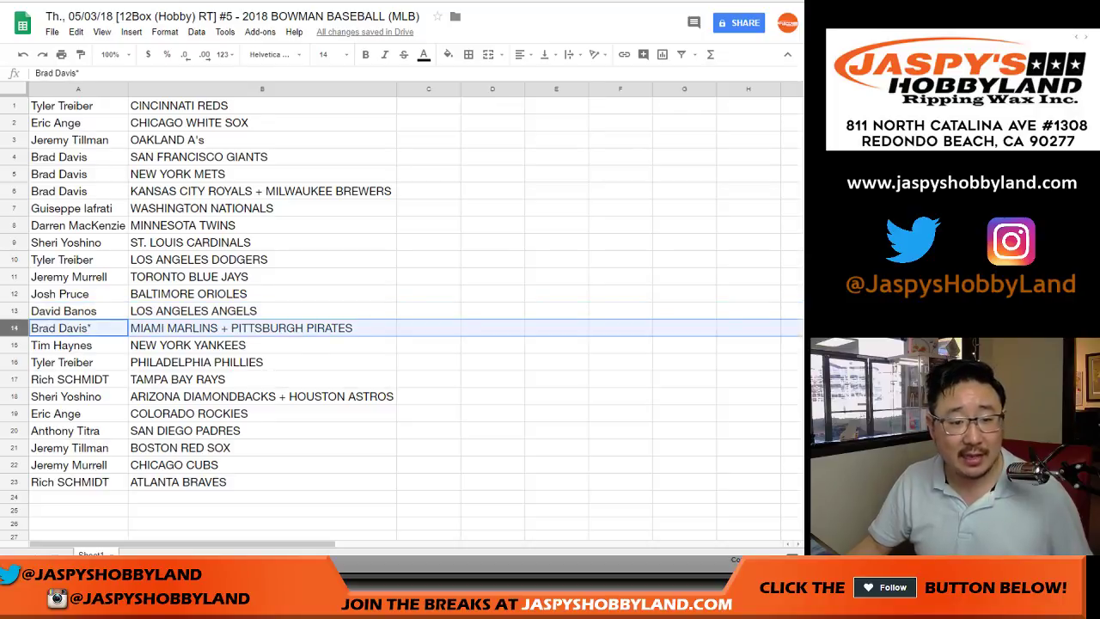
left_click(13, 345)
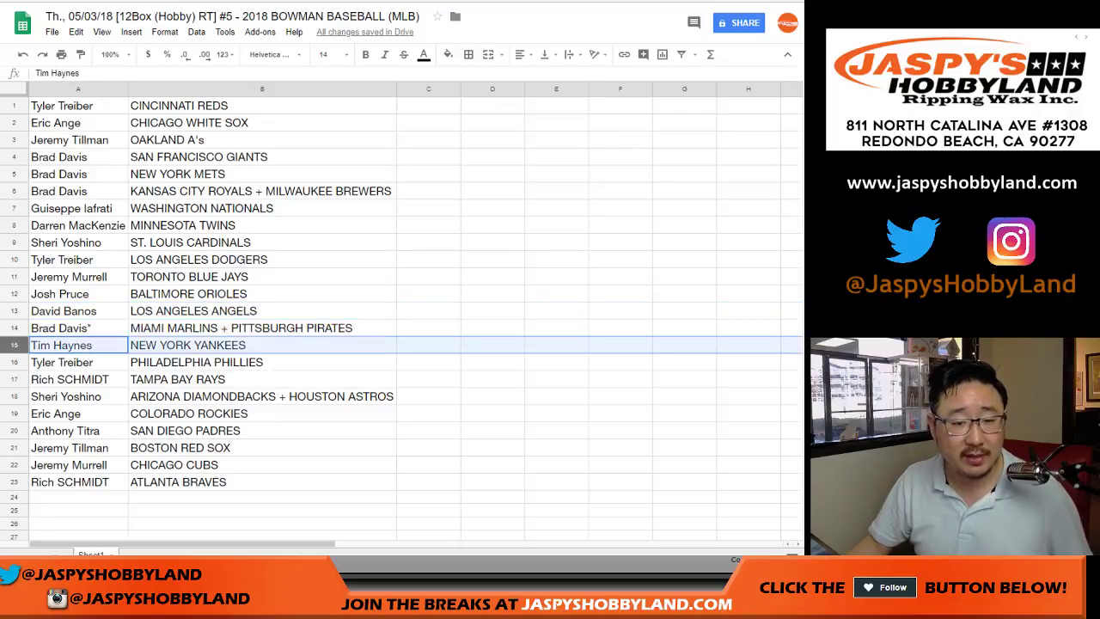
left_click(13, 362)
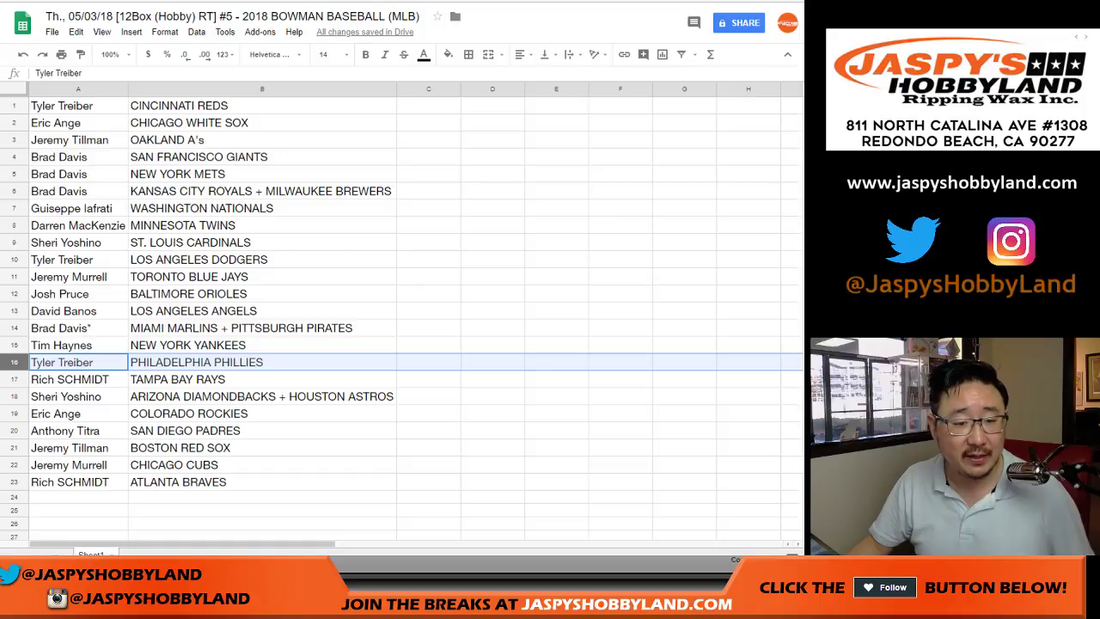
left_click(14, 380)
left_click(14, 397)
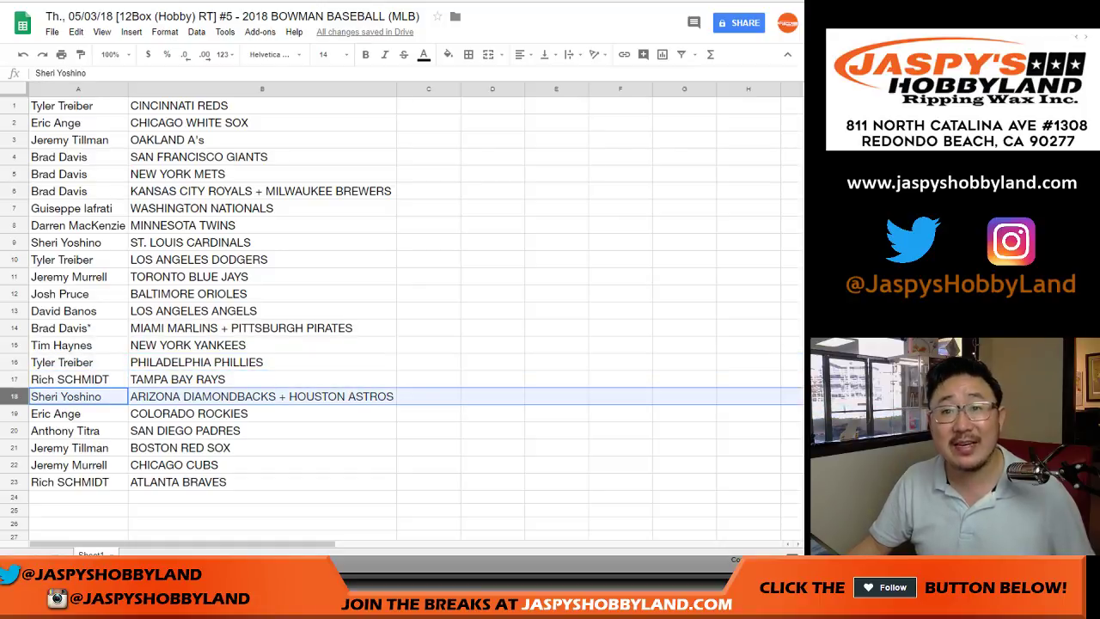
left_click(13, 415)
left_click(14, 430)
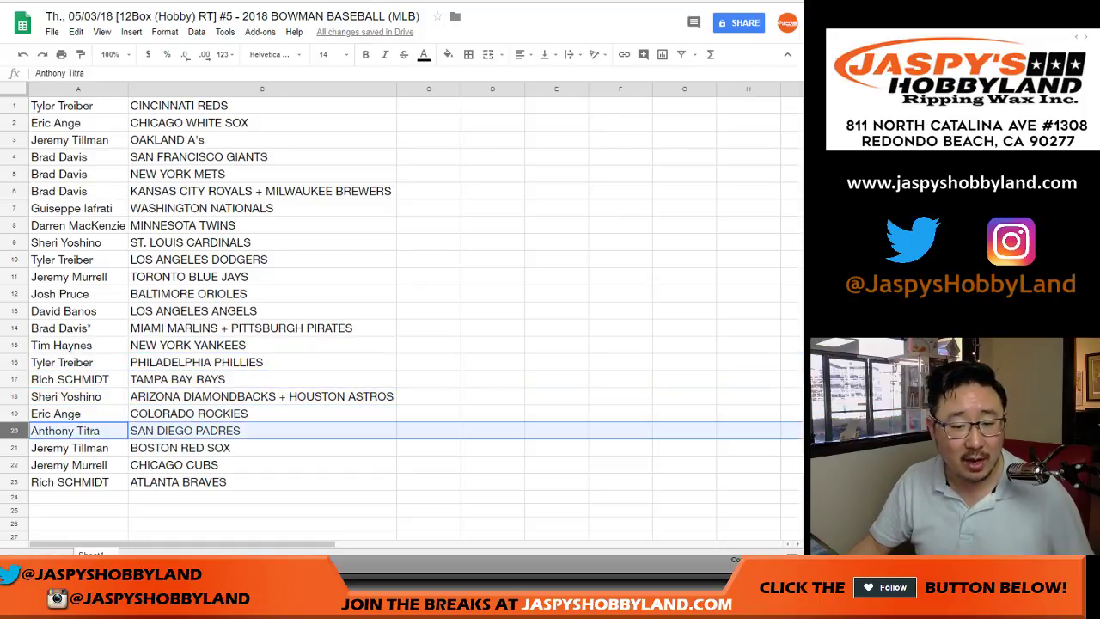
left_click(14, 448)
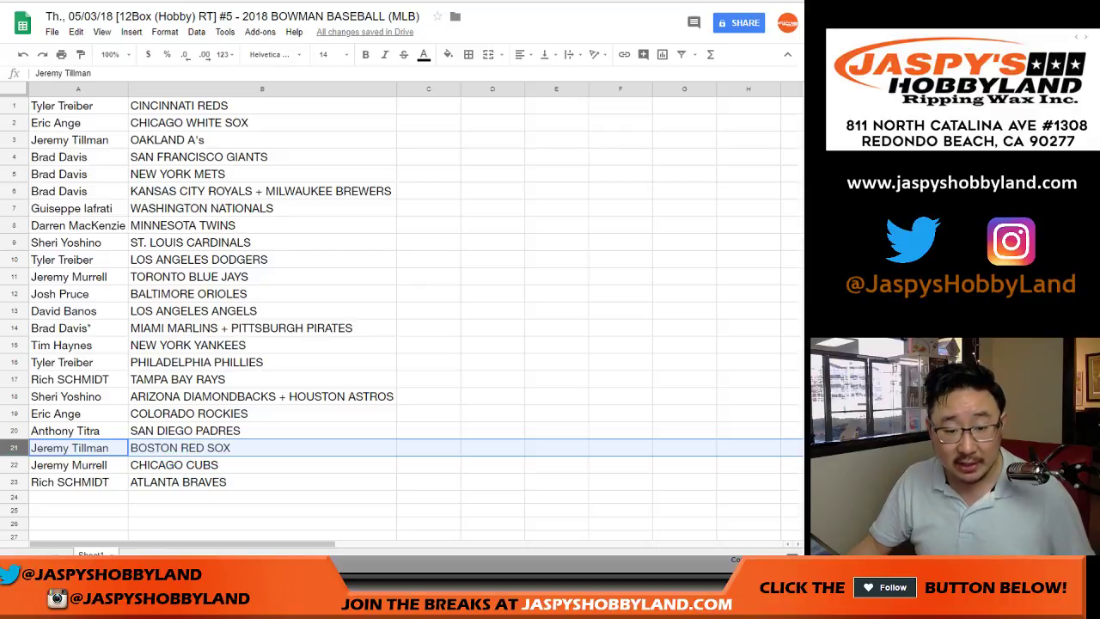
left_click(14, 465)
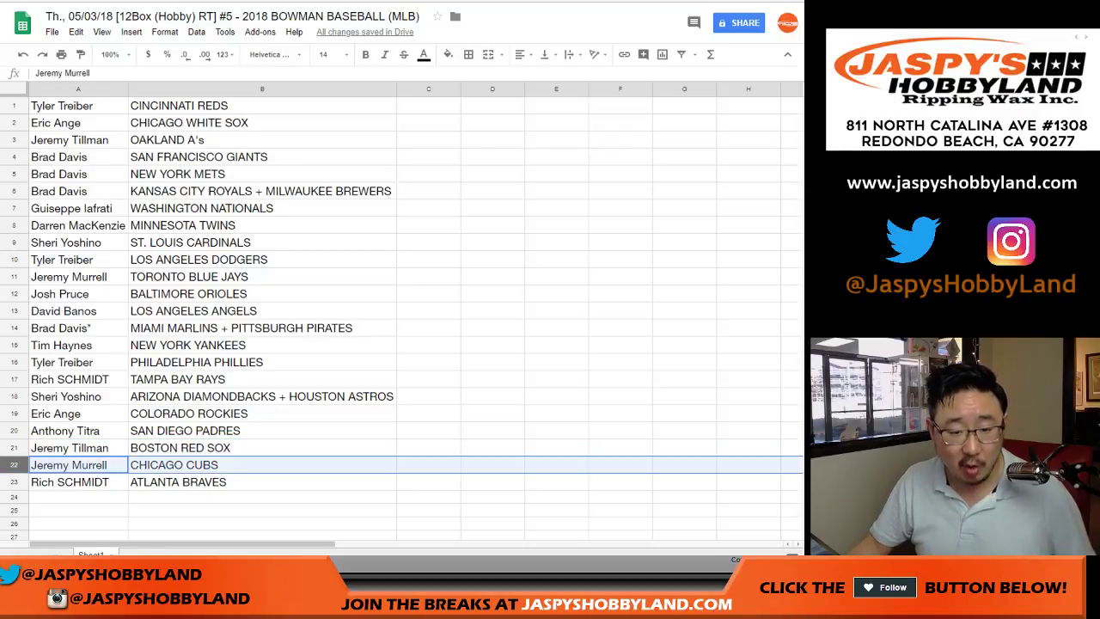
left_click(14, 482)
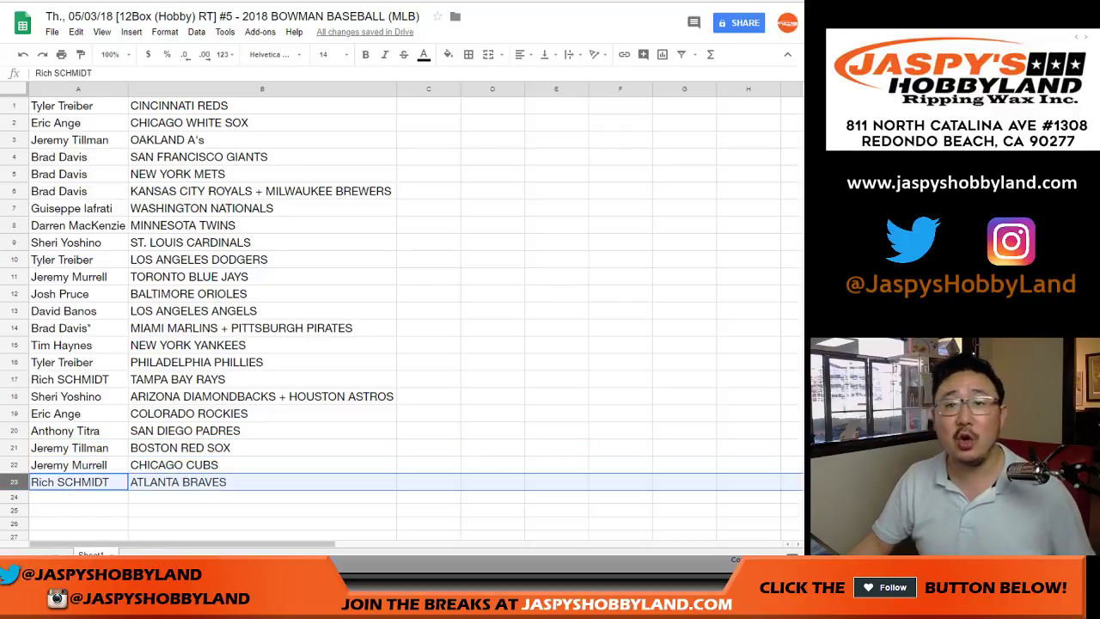
Sort the whole sheet by the team names in column B from A to Z
left_click(262, 88)
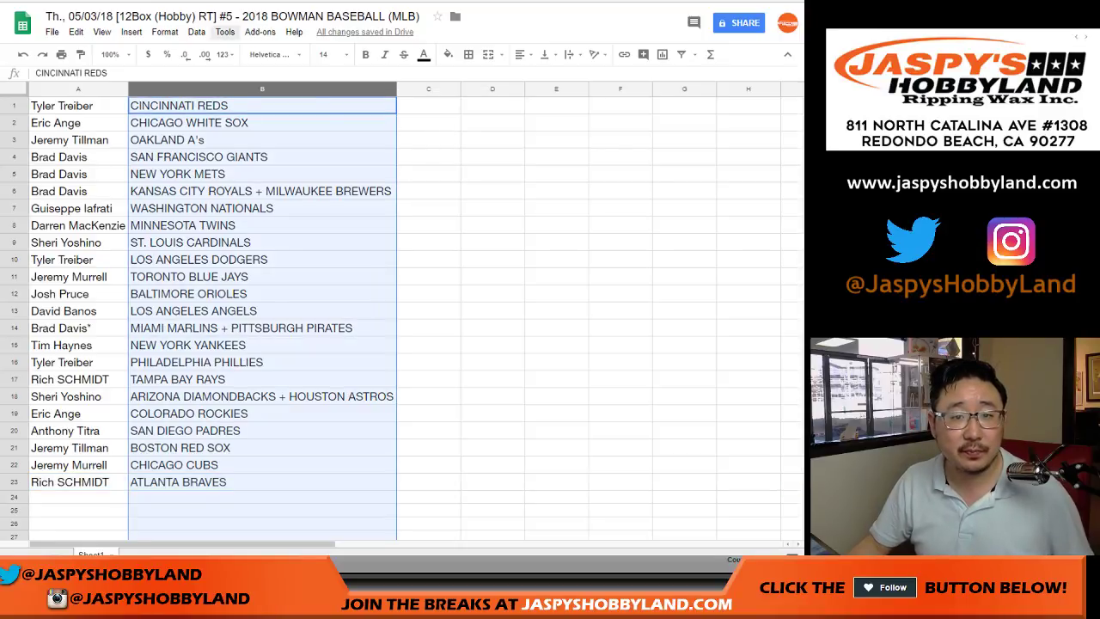
left_click(225, 32)
left_click(196, 31)
left_click(196, 32)
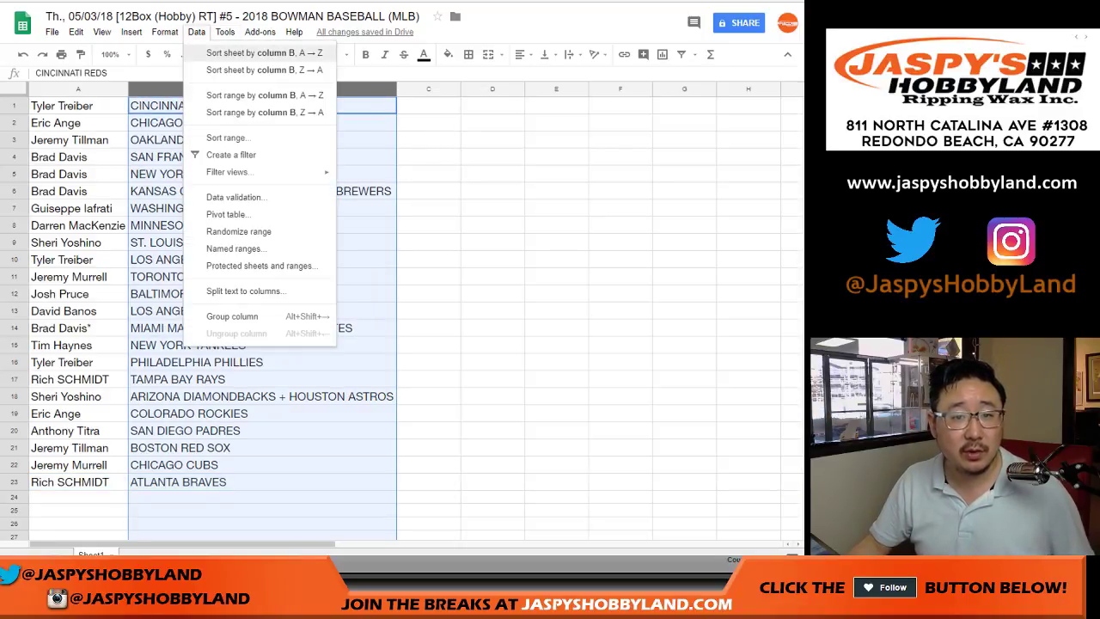
left_click(258, 53)
Center the contents of the participant and team table in A1:B23 and apply borders to all of its cells
left_click(78, 106)
key("ctrl+a")
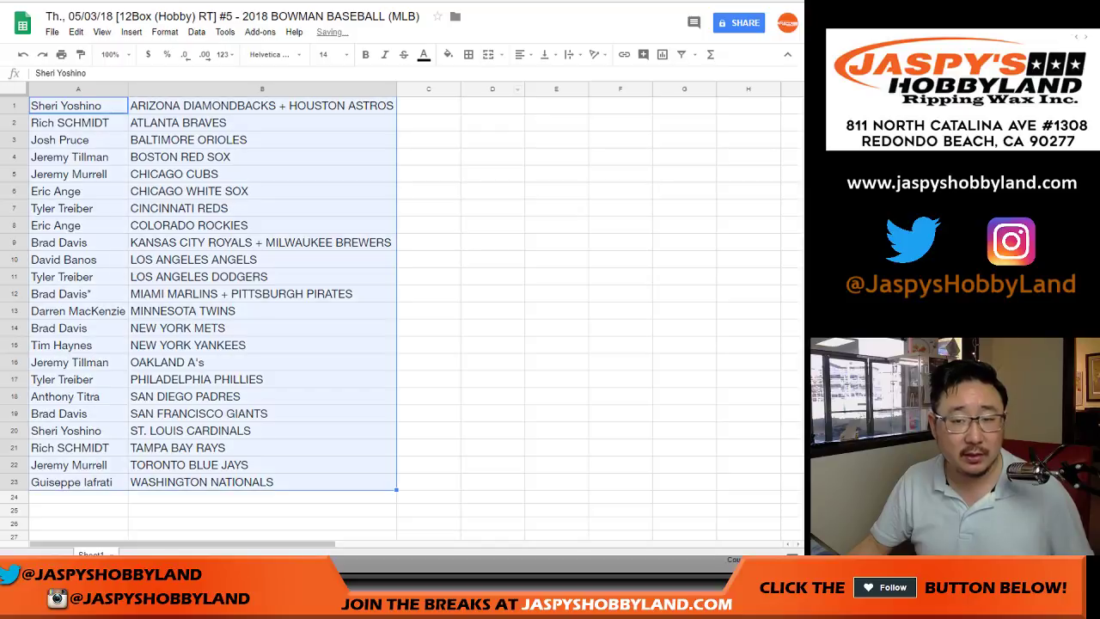
left_click(468, 54)
left_click(520, 54)
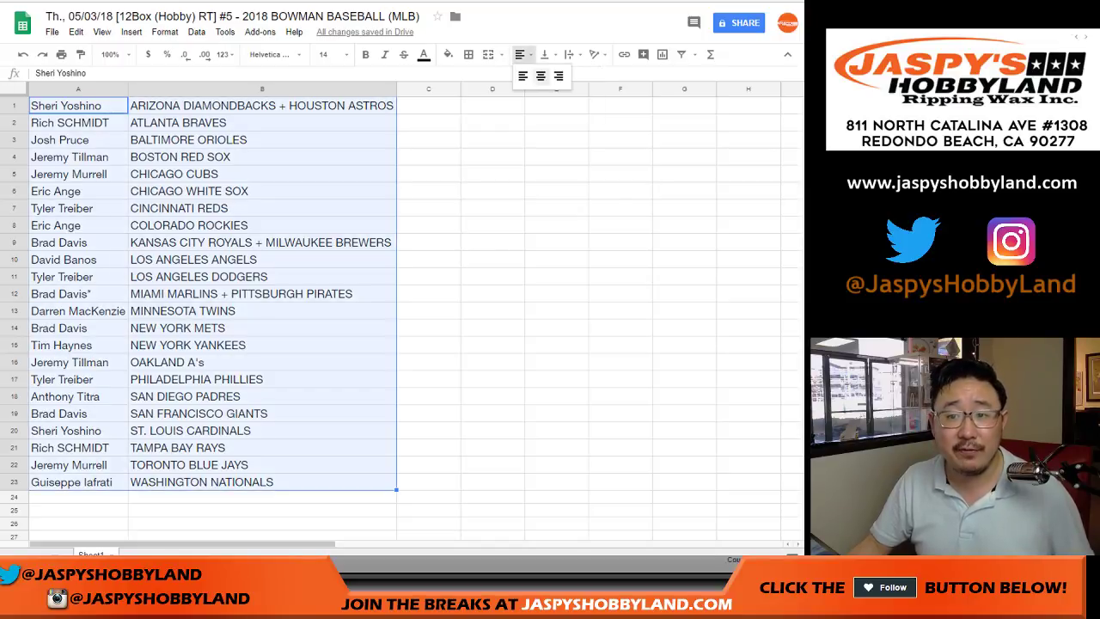
left_click(533, 81)
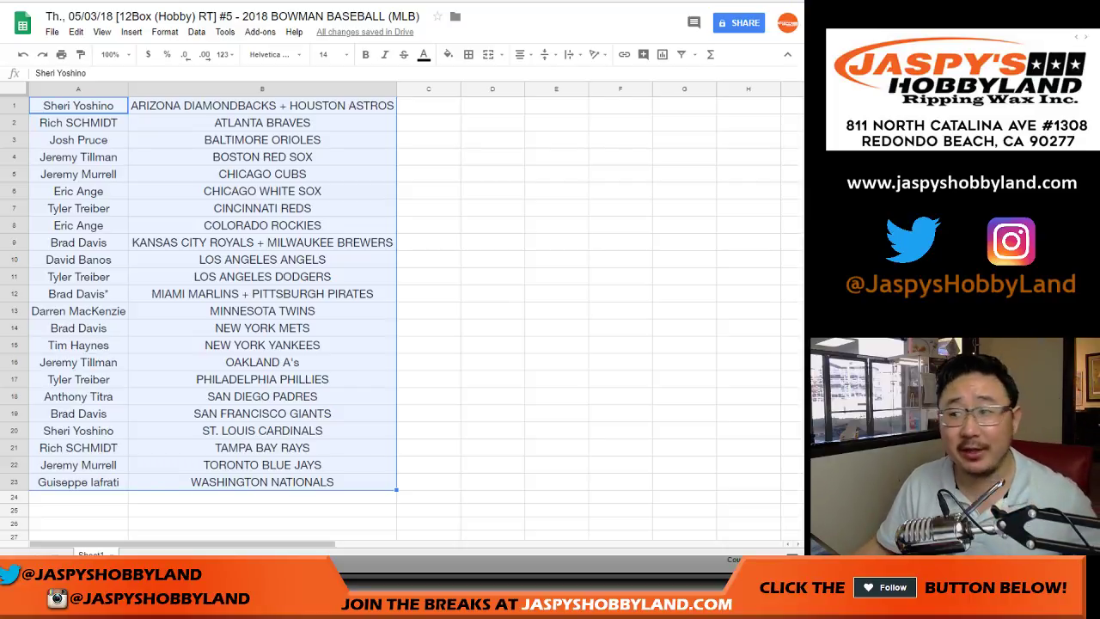
left_click(468, 54)
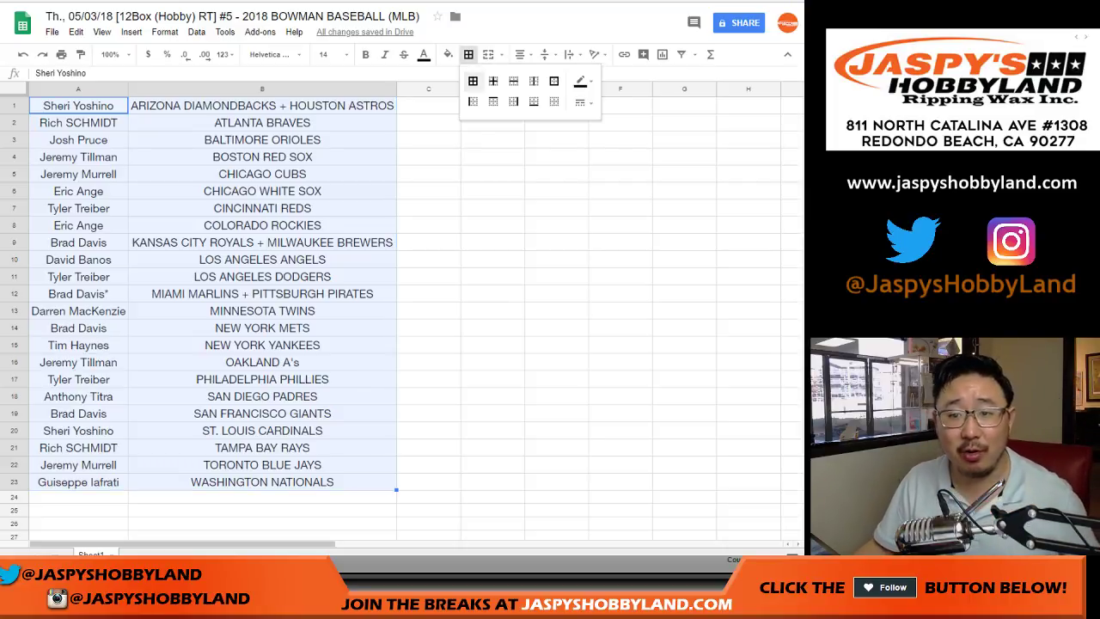
left_click(473, 80)
Print the current sheet in portrait on Letter paper with the workbook title included in the header
key("ctrl+p")
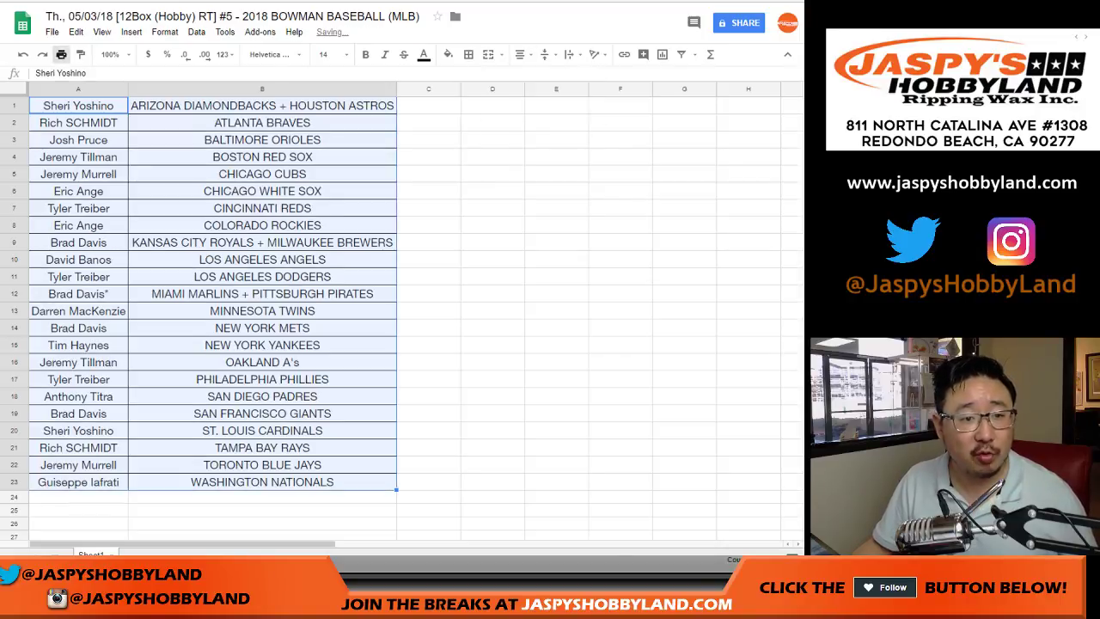
left_click(663, 321)
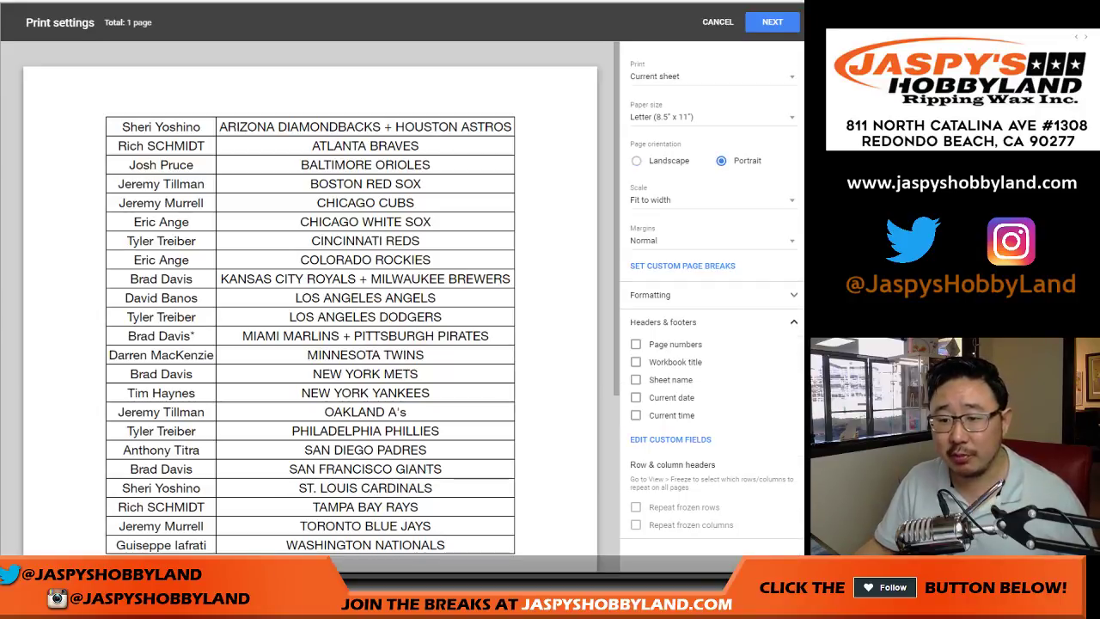
left_click(636, 361)
left_click(772, 22)
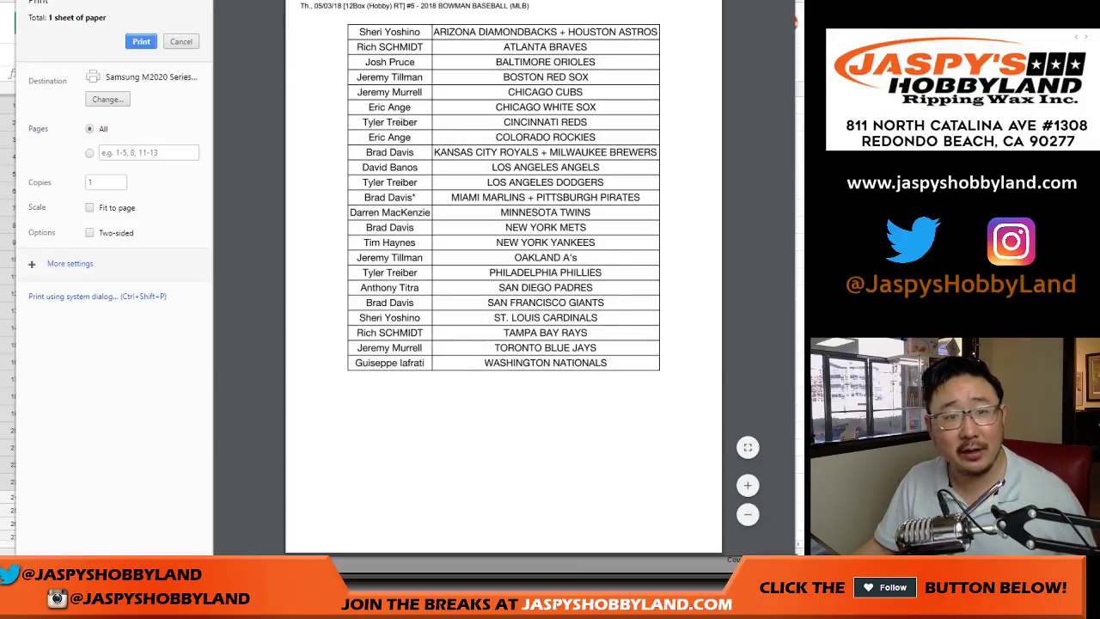
key("Return")
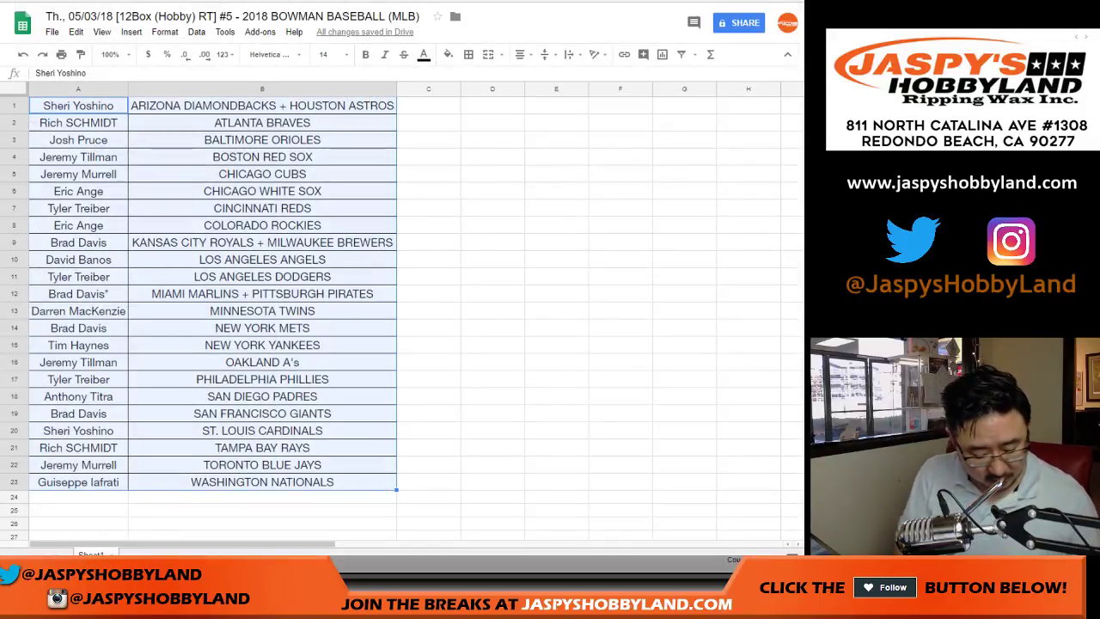